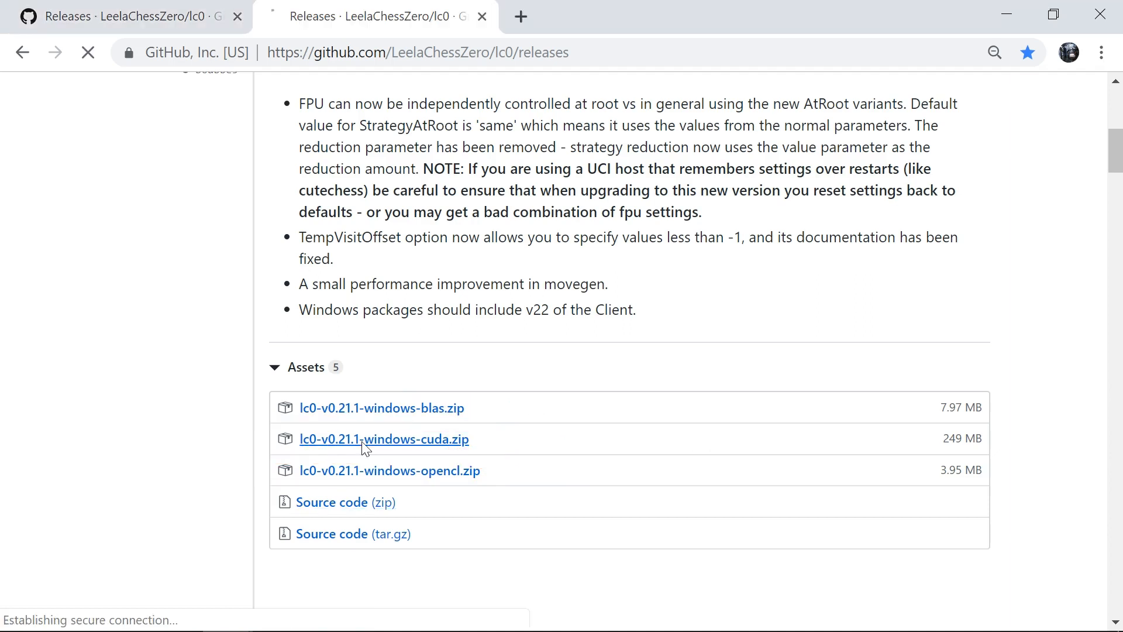
# Download lc0-v0.21.1-windows-cuda.zip from the release assets and show the file in its folder
pyautogui.click(363, 444)
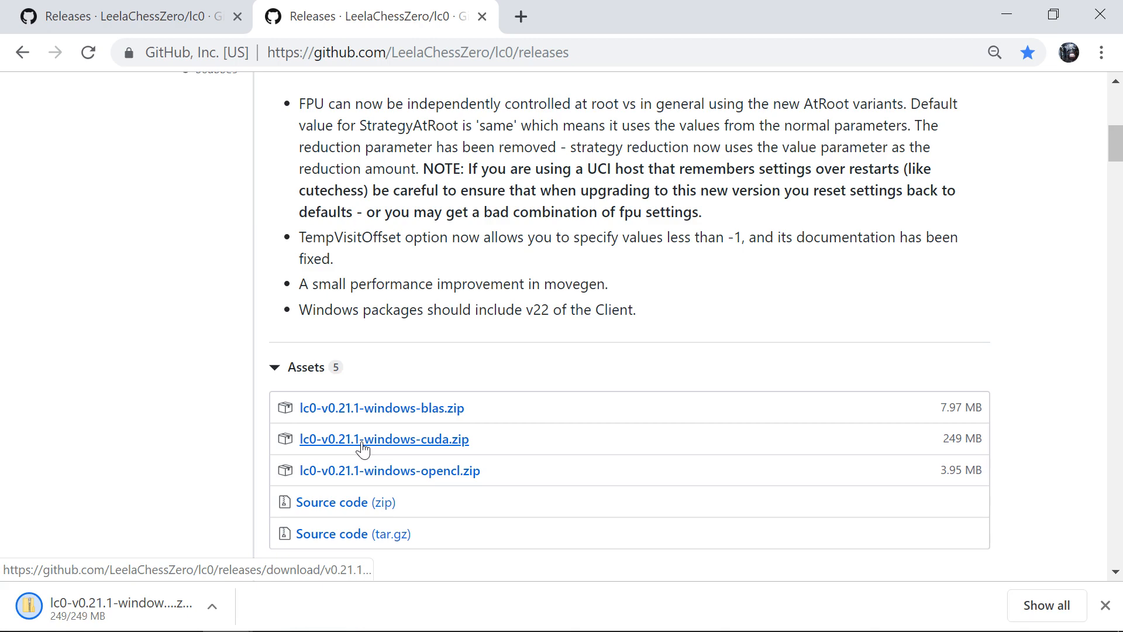
pyautogui.click(213, 606)
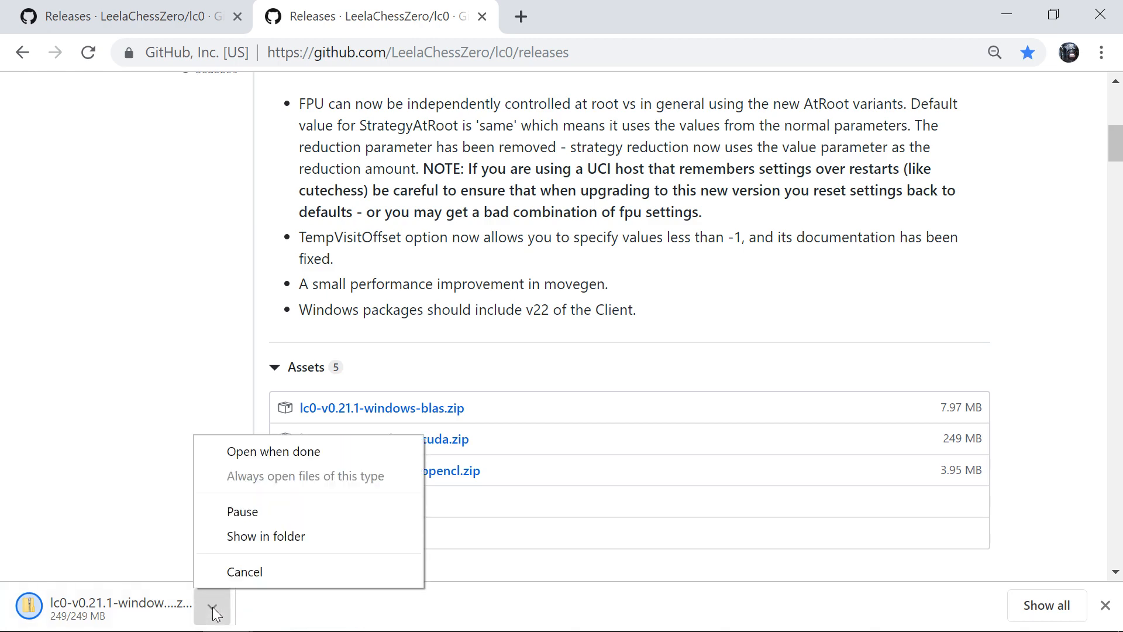
pyautogui.click(256, 537)
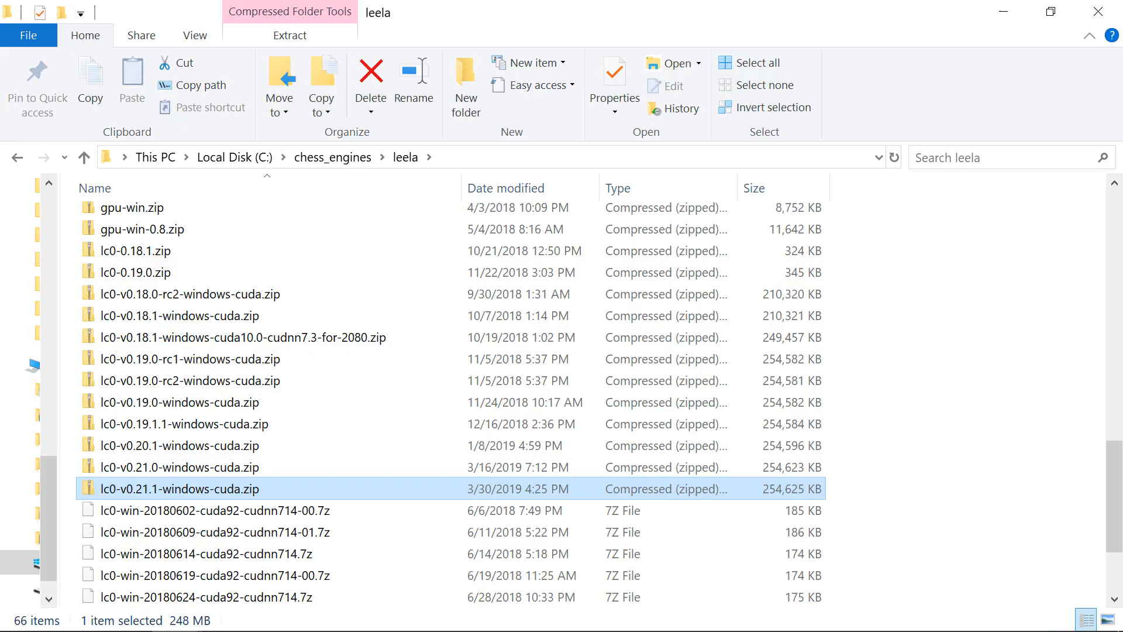
# Extract lc0-v0.21.1-windows-cuda.zip to C:\chess_engines\leela\lc0-v0.21.1-windows-cuda
pyautogui.rightClick(209, 490)
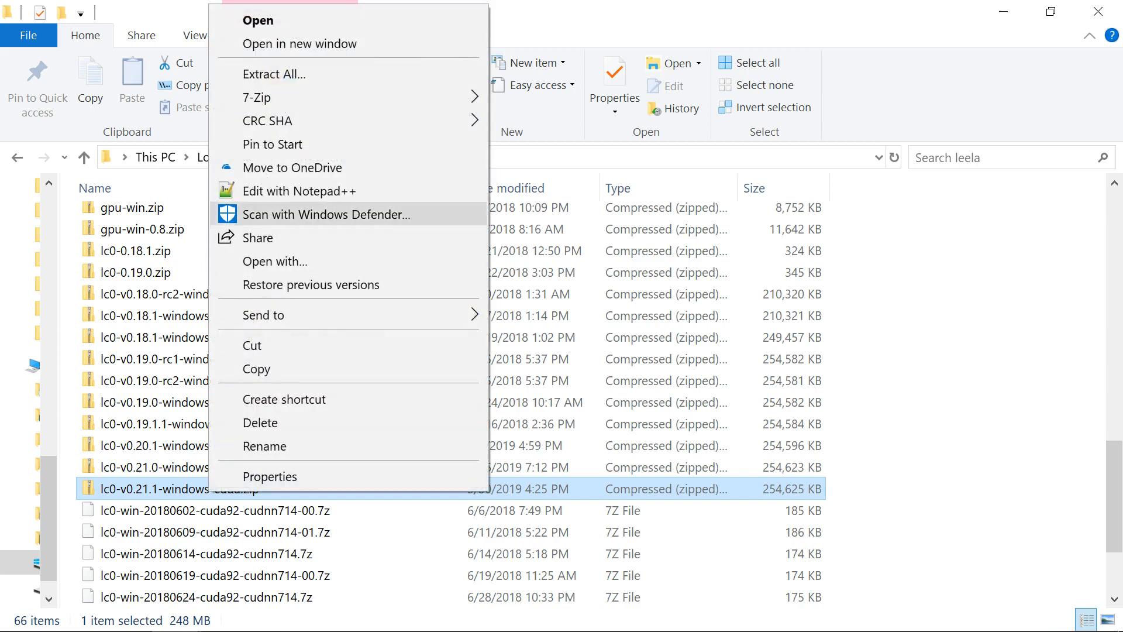
pyautogui.click(274, 74)
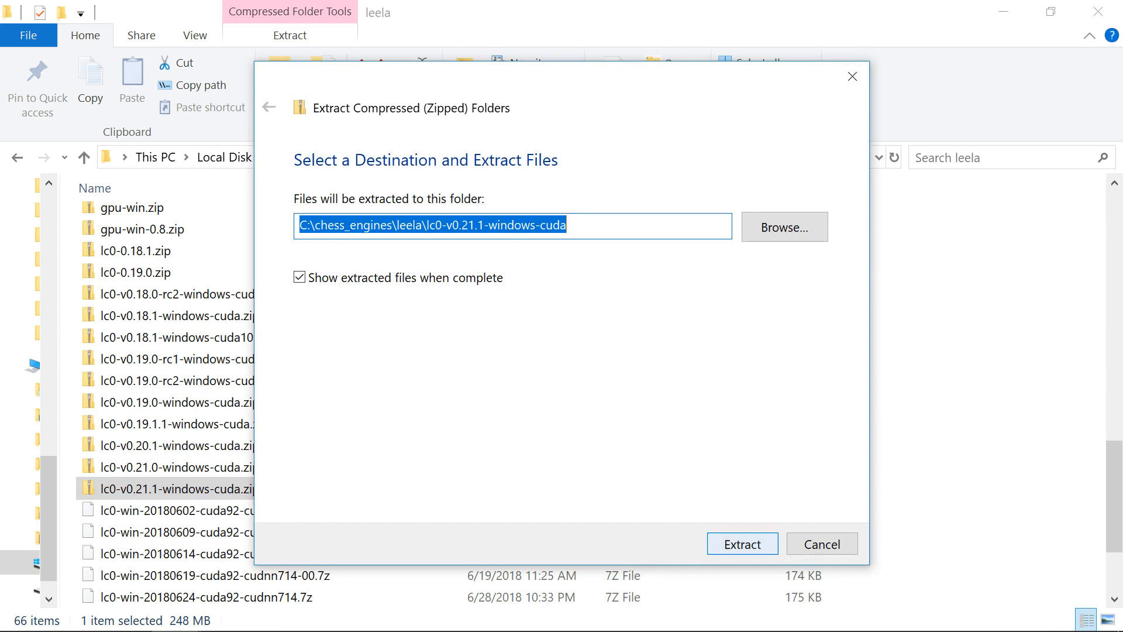
pyautogui.click(743, 544)
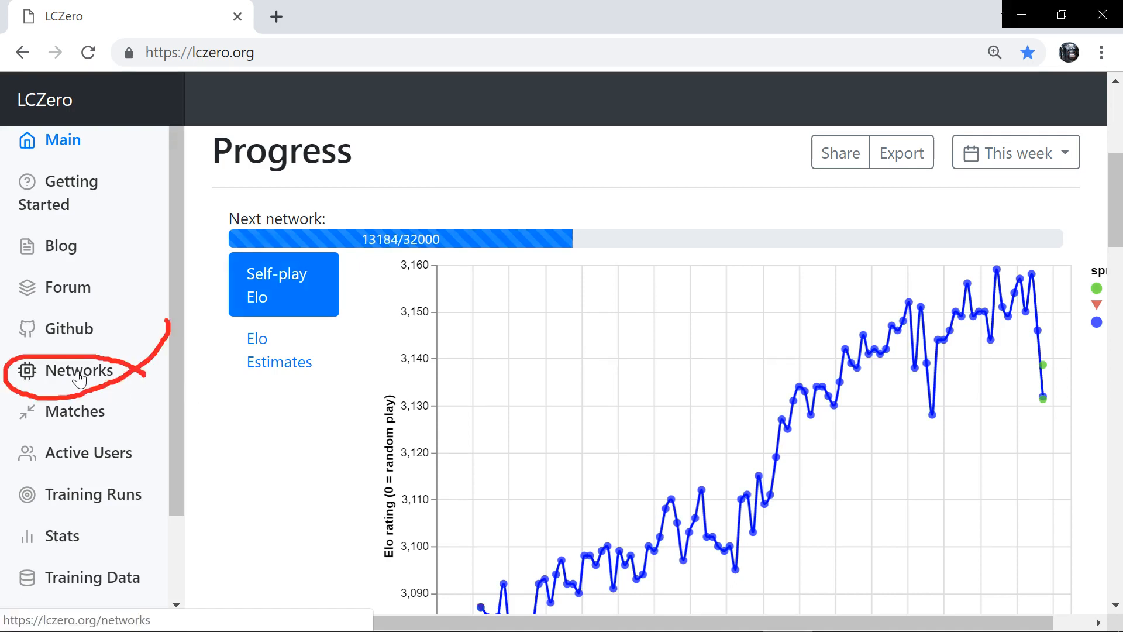
# Download network 41700 (390c2eec) from the LCZero networks list and show the downloaded file in its folder
pyautogui.click(79, 374)
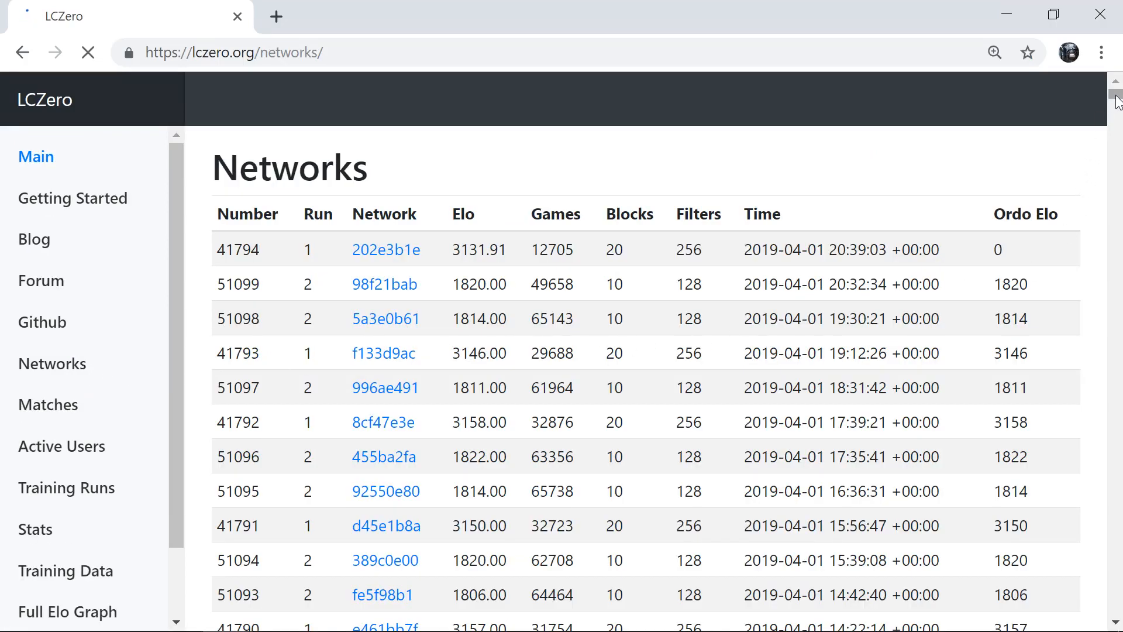
pyautogui.moveTo(1118, 102); pyautogui.dragTo(1121, 174)
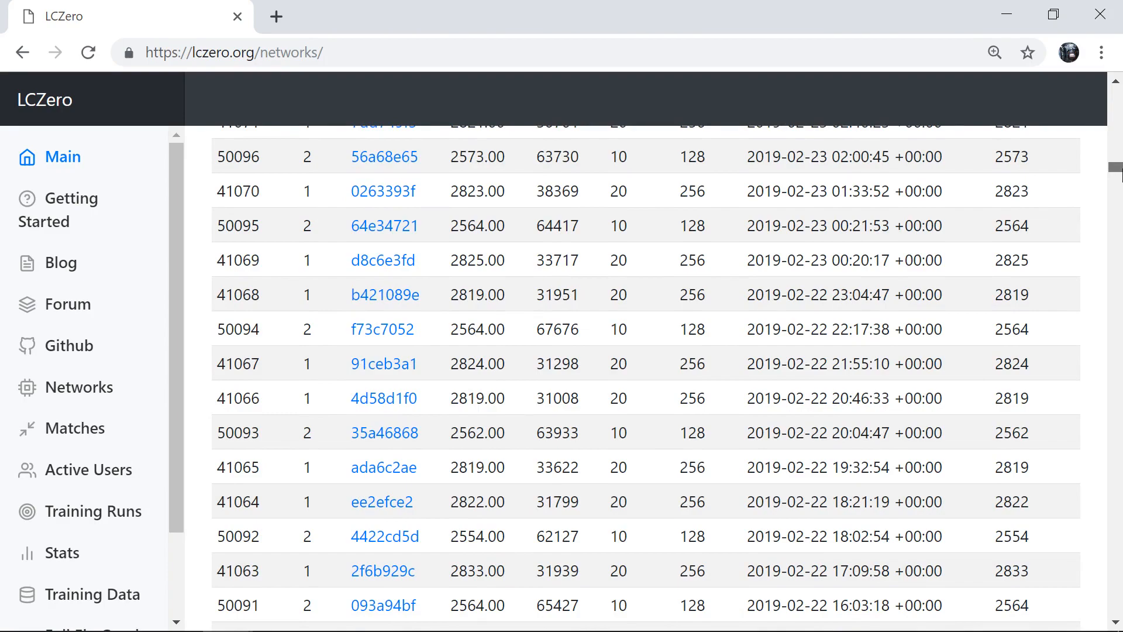
pyautogui.moveTo(1120, 173); pyautogui.dragTo(1118, 111)
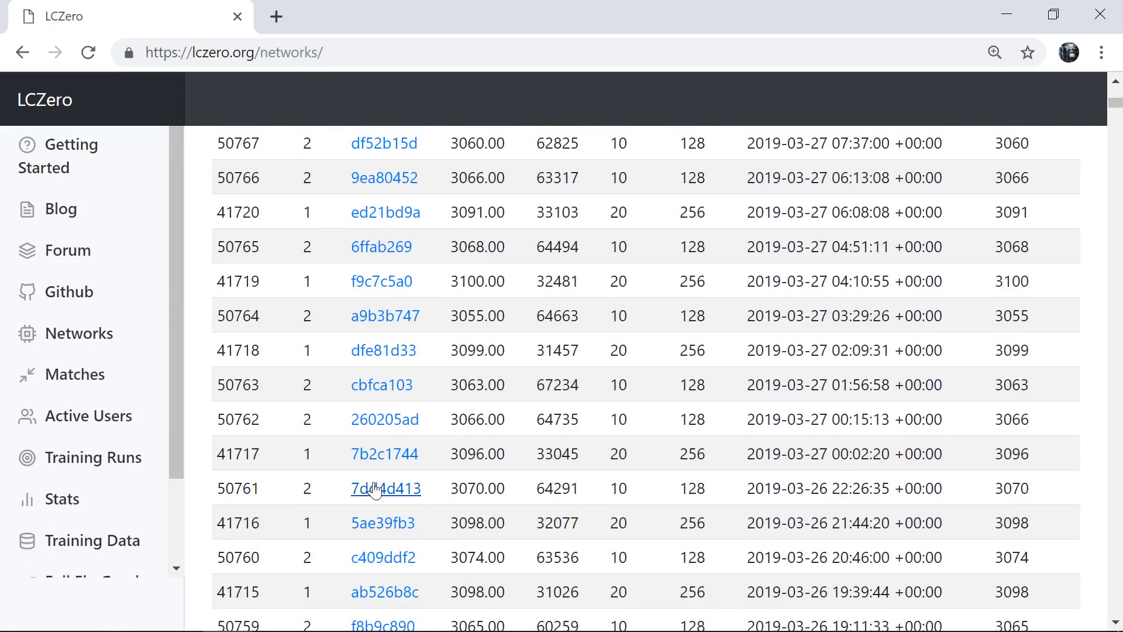
pyautogui.scroll(-5, 386, 480)
pyautogui.scroll(-2, 436, 462)
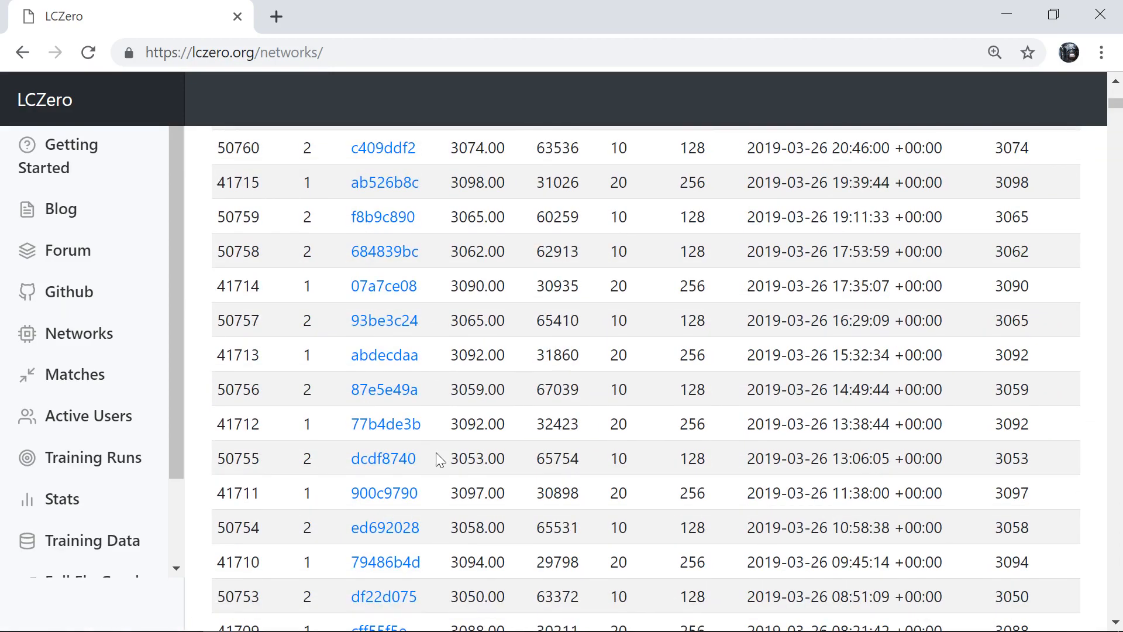
pyautogui.scroll(-9, 436, 451)
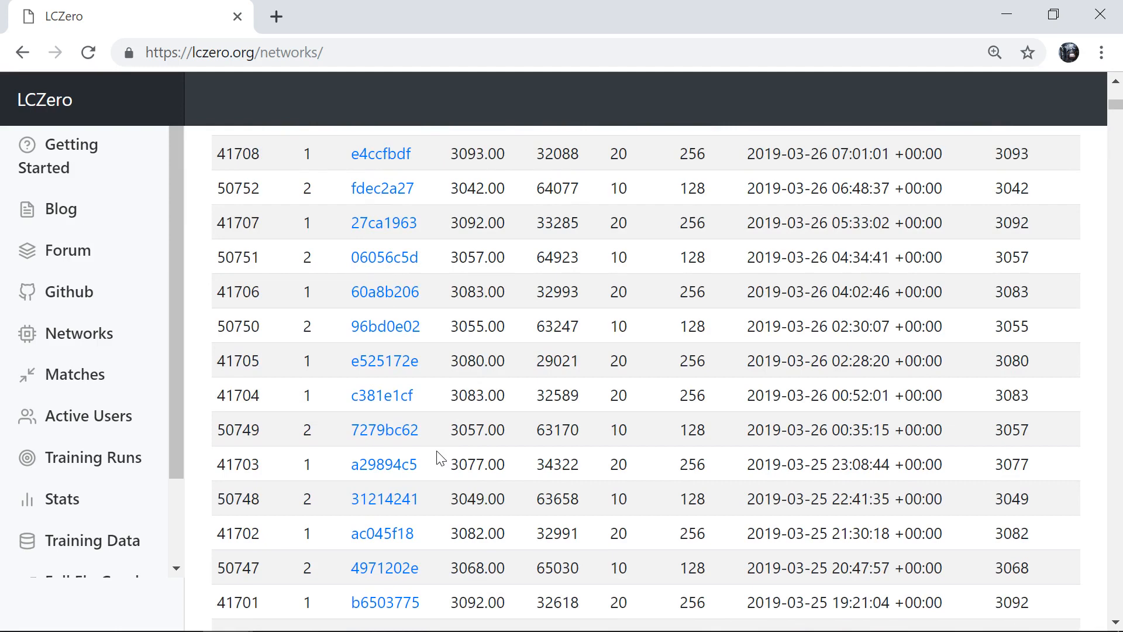
pyautogui.scroll(-5, 437, 452)
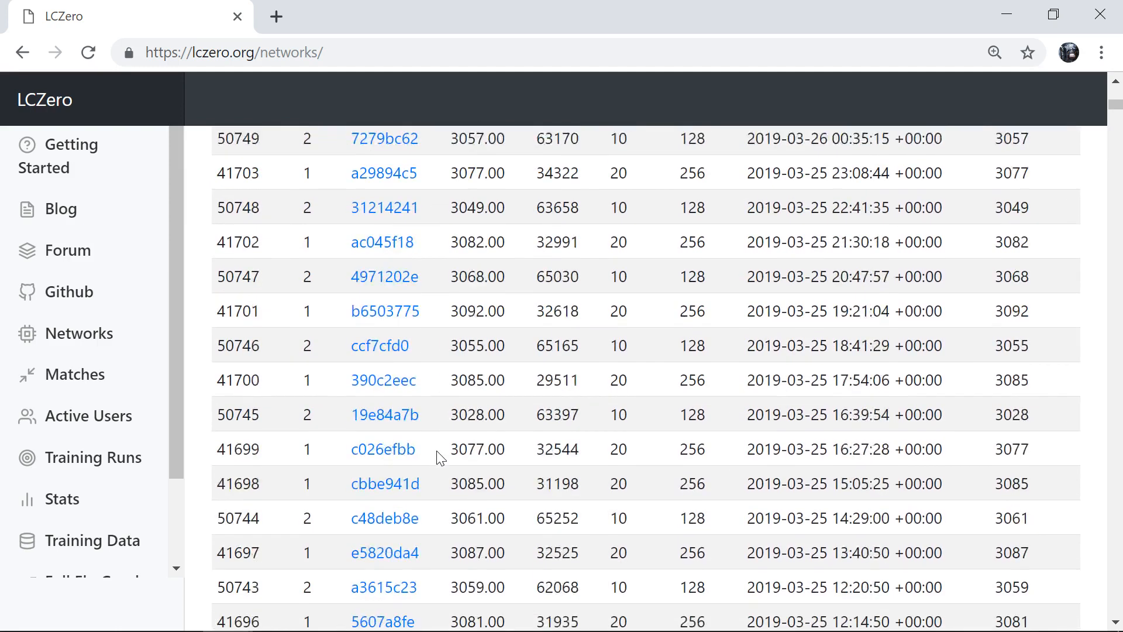
pyautogui.scroll(-2, 437, 450)
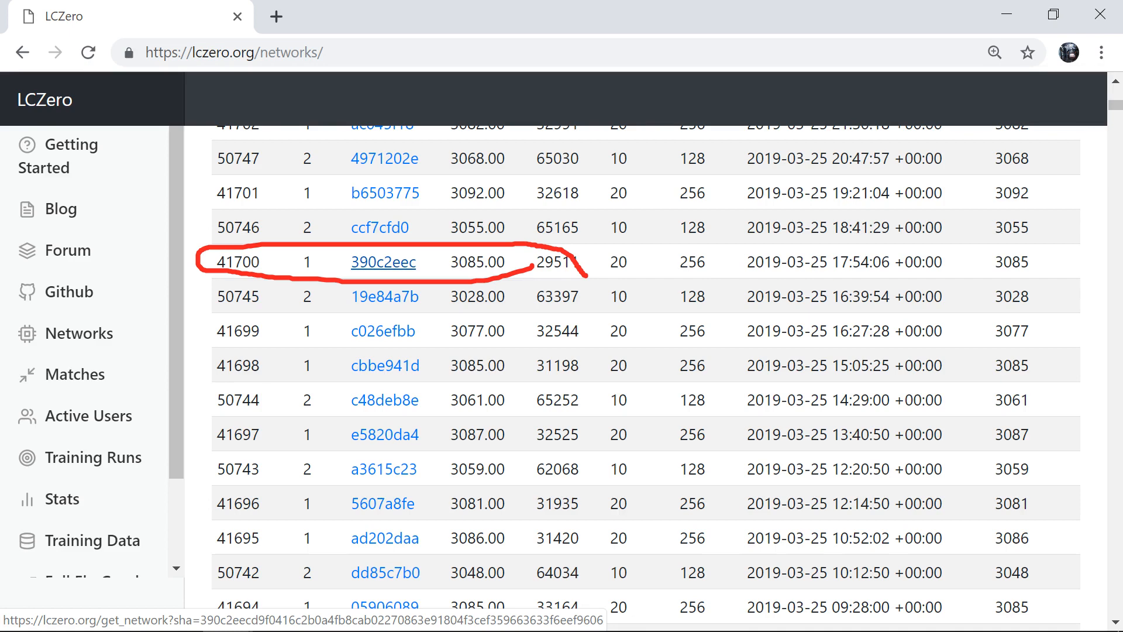
pyautogui.press('Escape')
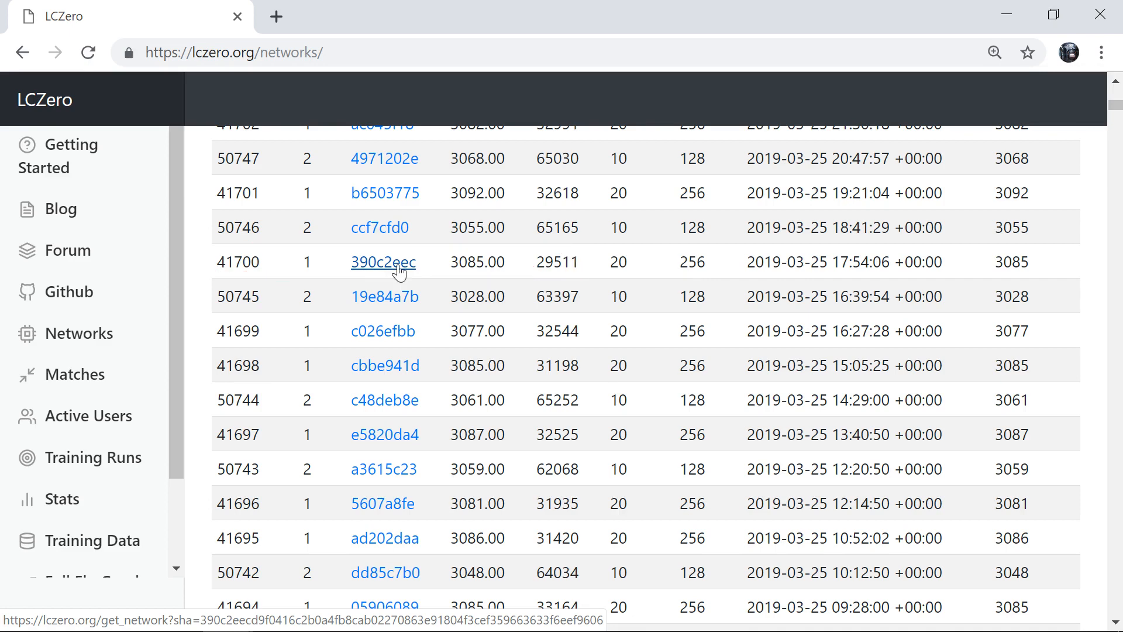
pyautogui.click(399, 268)
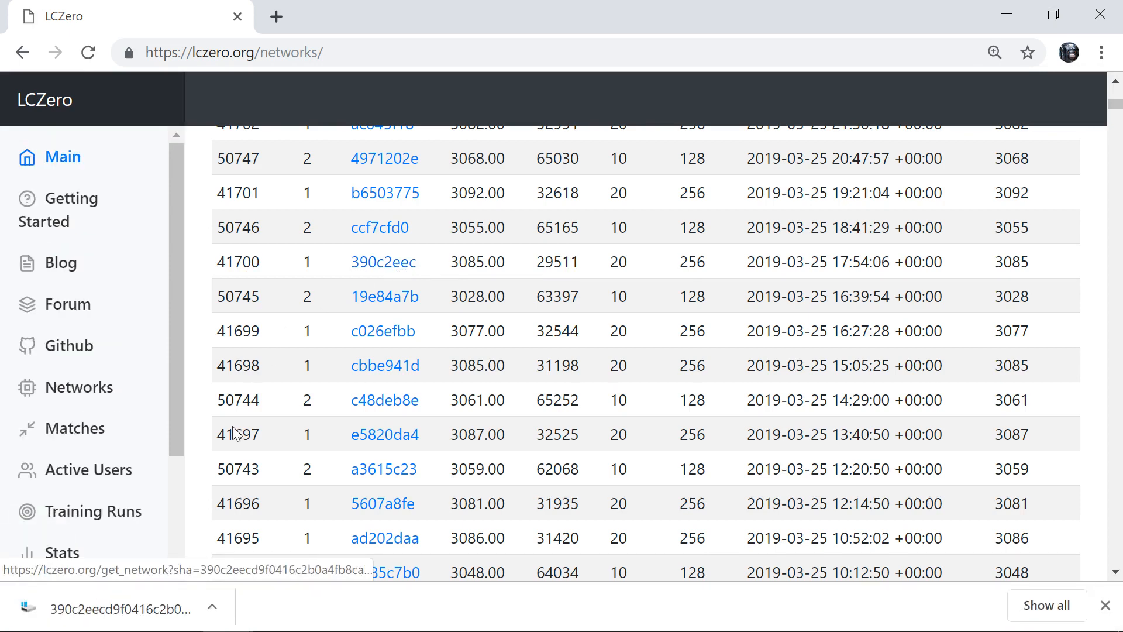
pyautogui.click(211, 615)
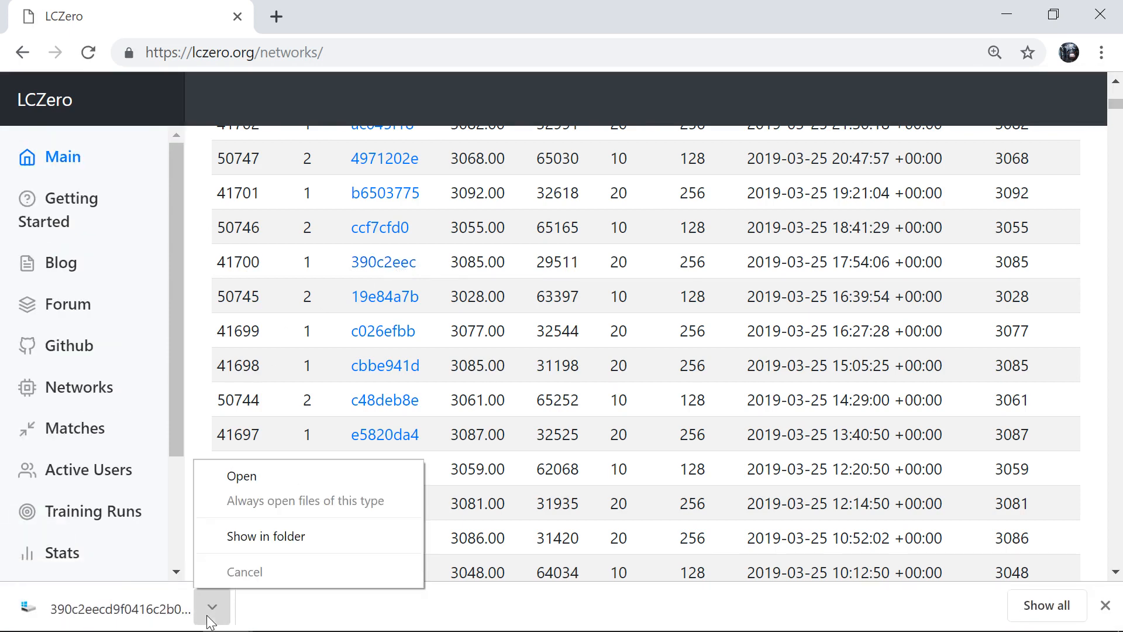
pyautogui.click(242, 537)
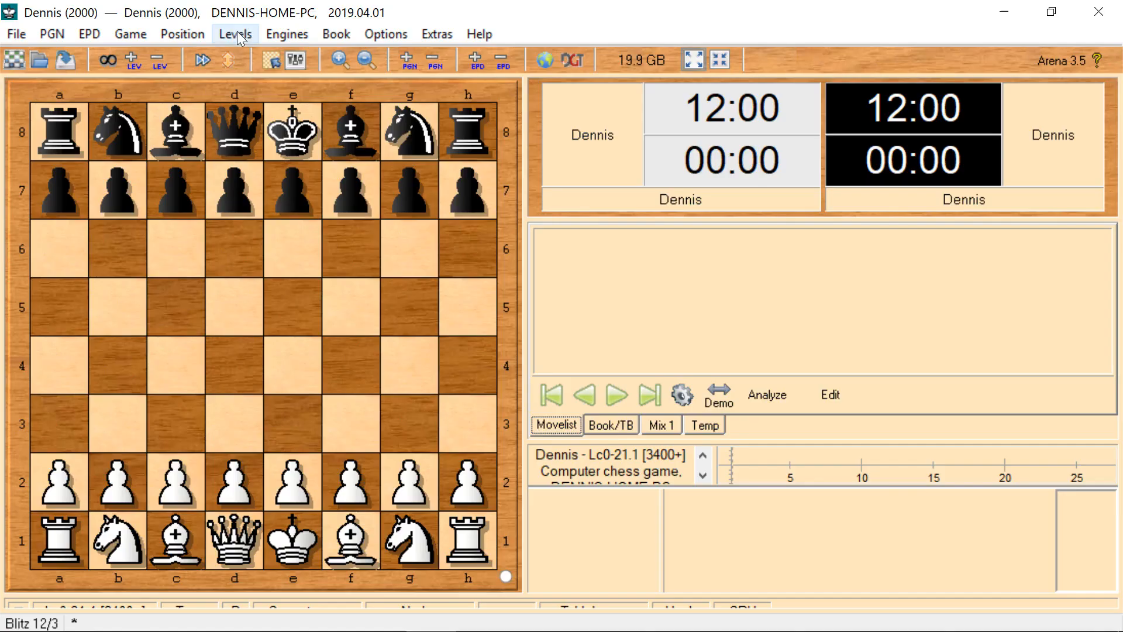
# In Arena, start installing a new engine and browse to the leela folder inside chess_engines
pyautogui.click(290, 35)
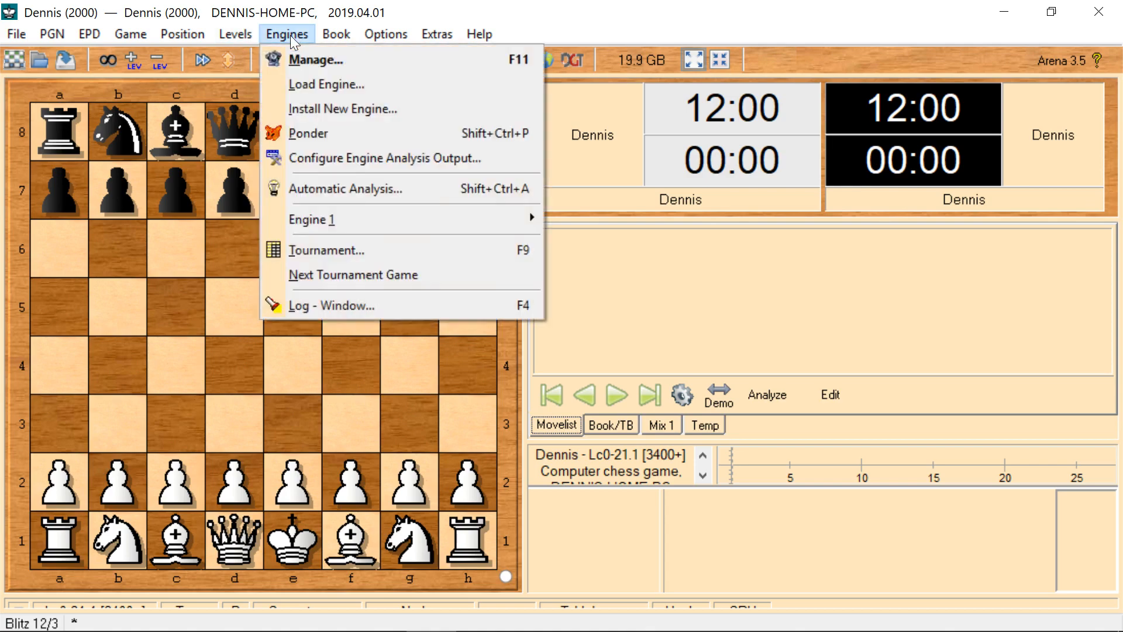
pyautogui.click(343, 111)
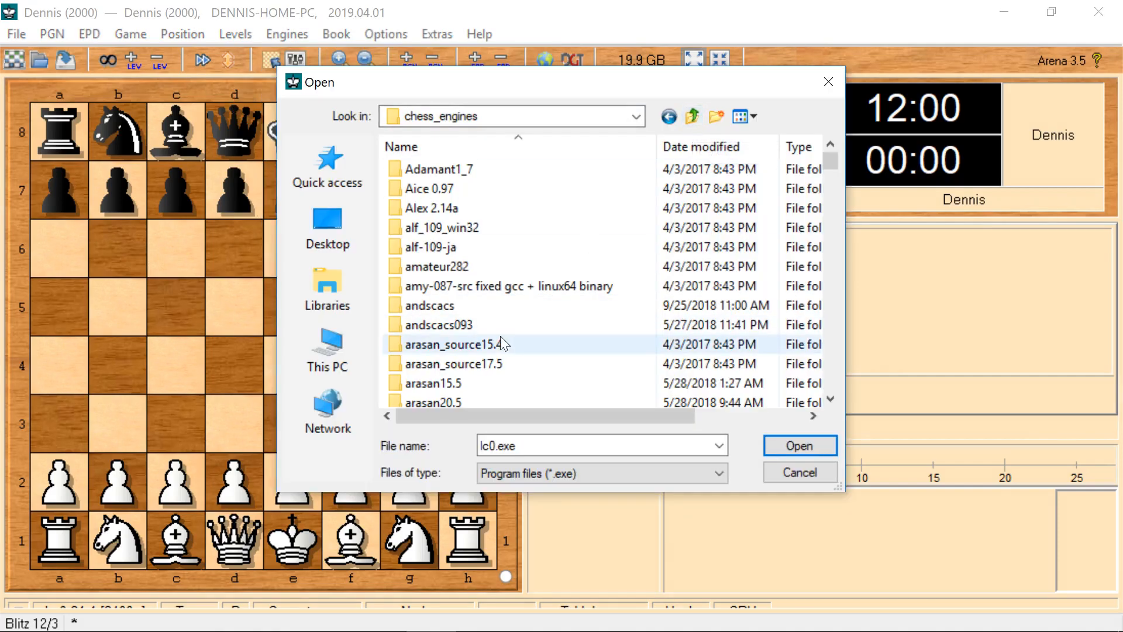
pyautogui.scroll(-1, 497, 328)
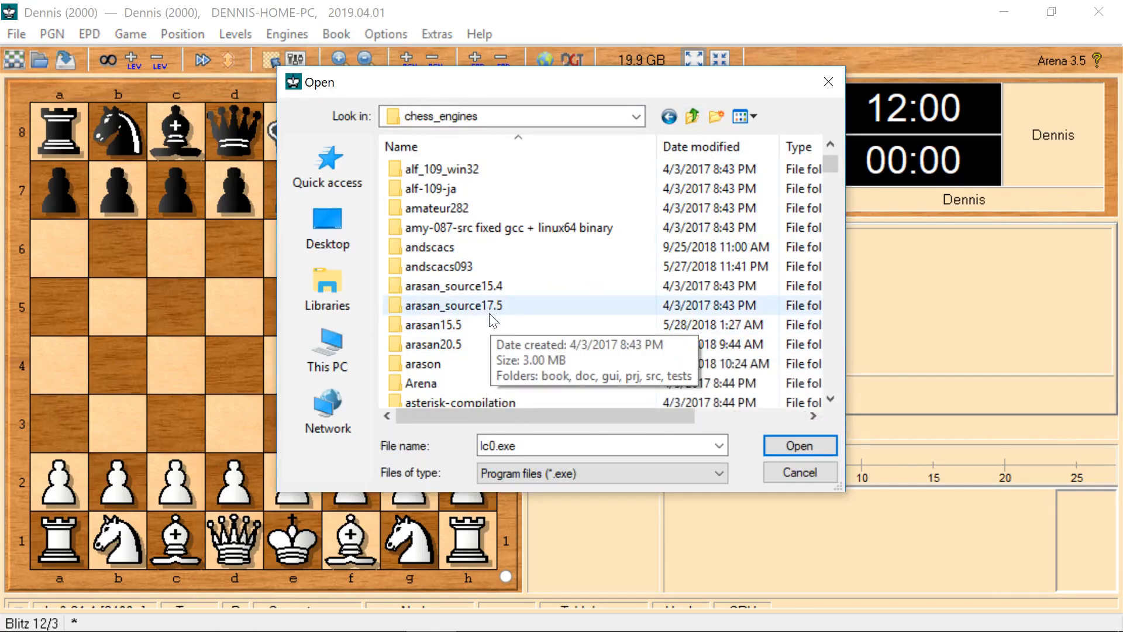
pyautogui.scroll(-3, 494, 320)
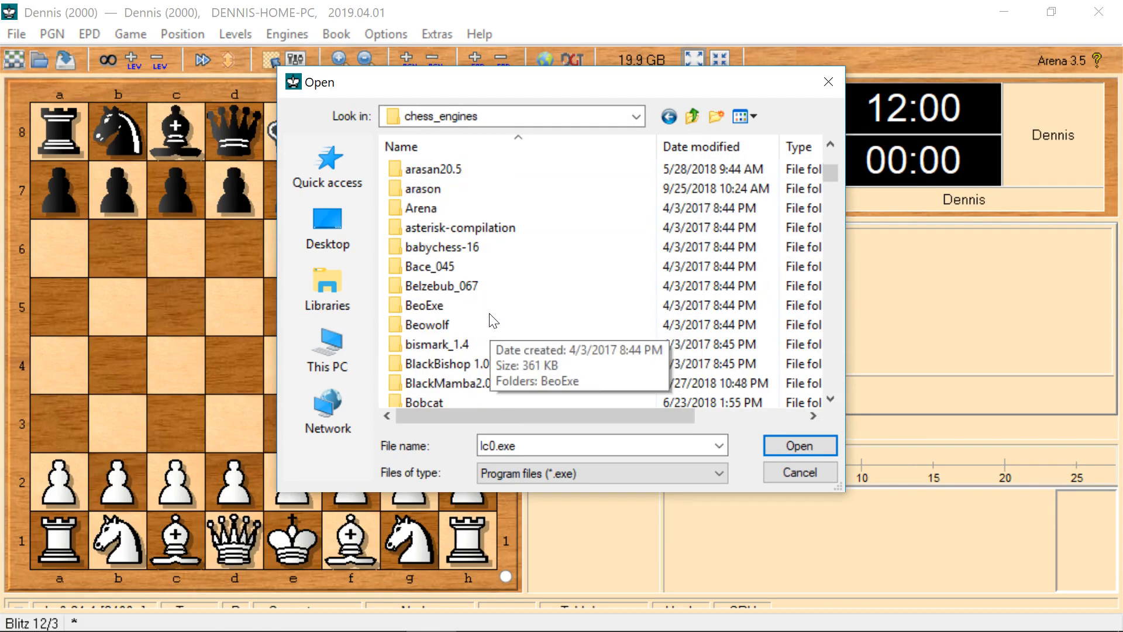
pyautogui.scroll(-10, 494, 321)
pyautogui.click(455, 247)
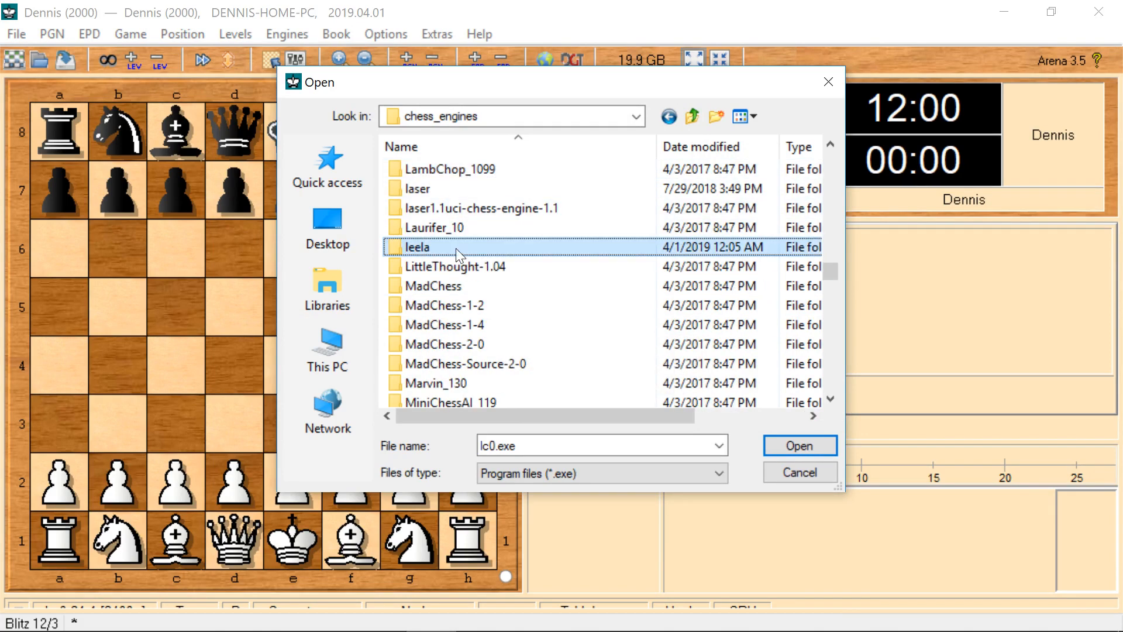
pyautogui.doubleClick(480, 250)
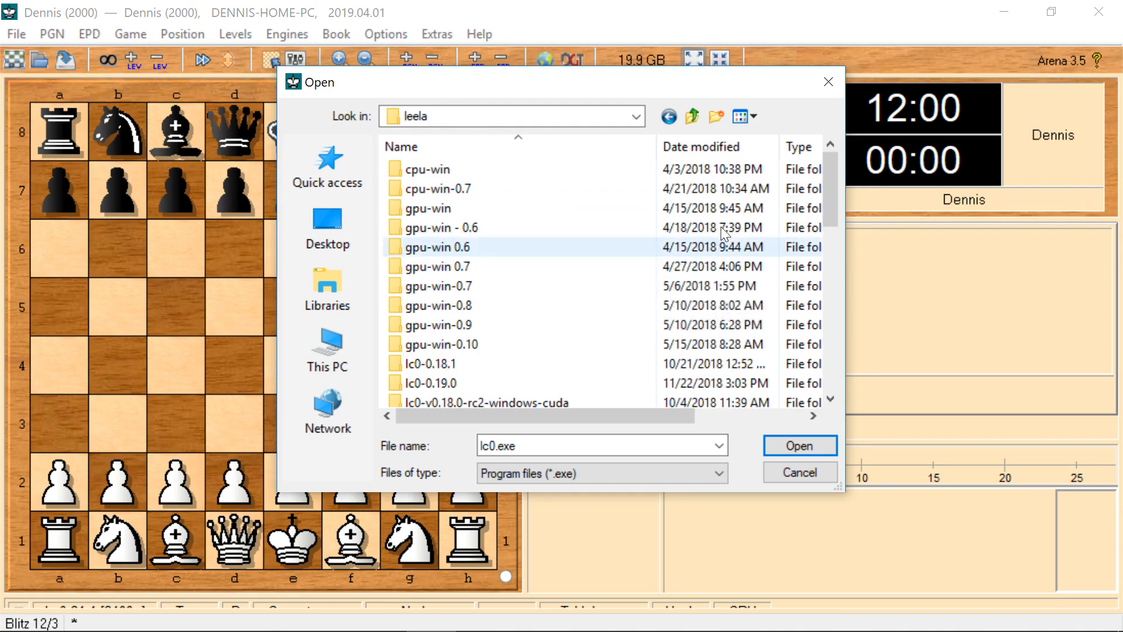
# Install lc0.exe from the lc0-v0.21.1-windows-cuda folder as a UCI engine, without starting it
pyautogui.moveTo(829, 204); pyautogui.dragTo(817, 310)
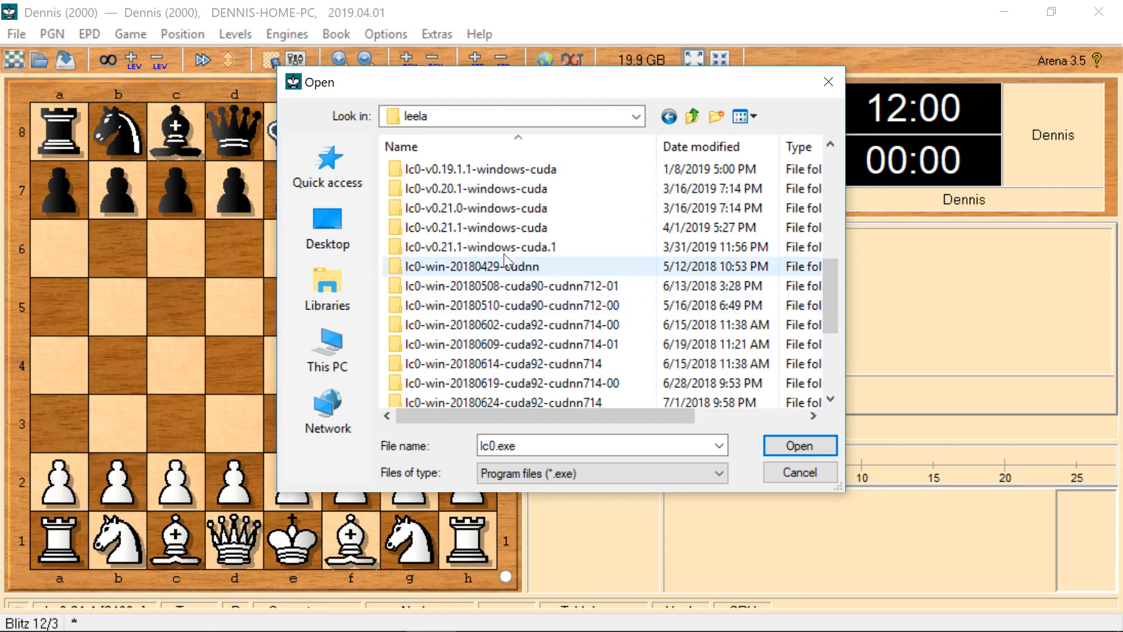
pyautogui.click(471, 231)
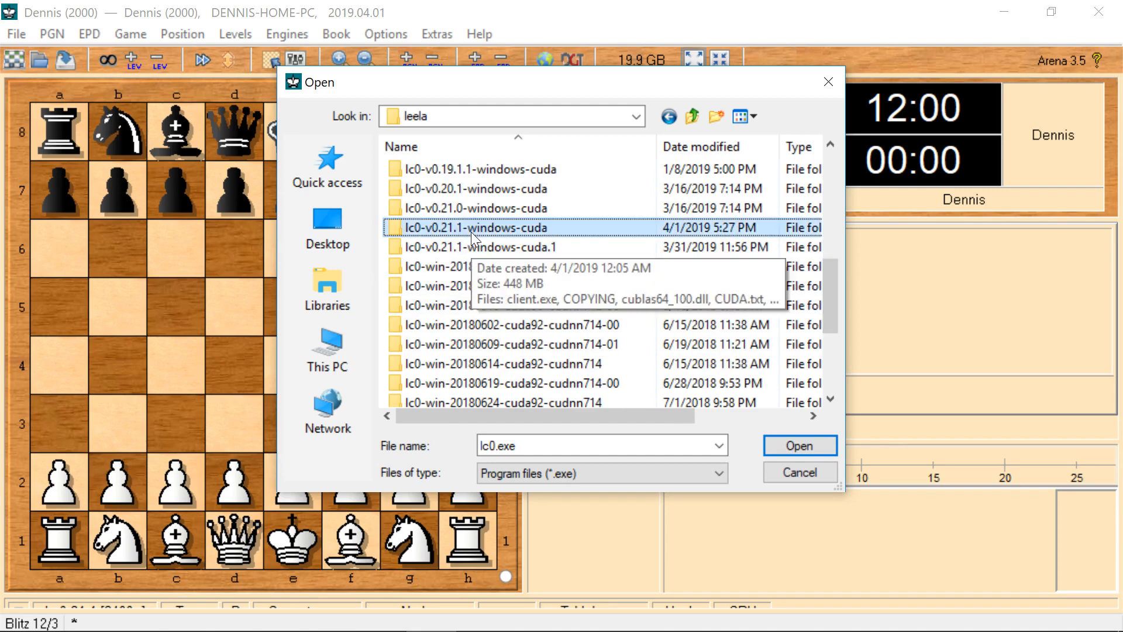
pyautogui.doubleClick(472, 231)
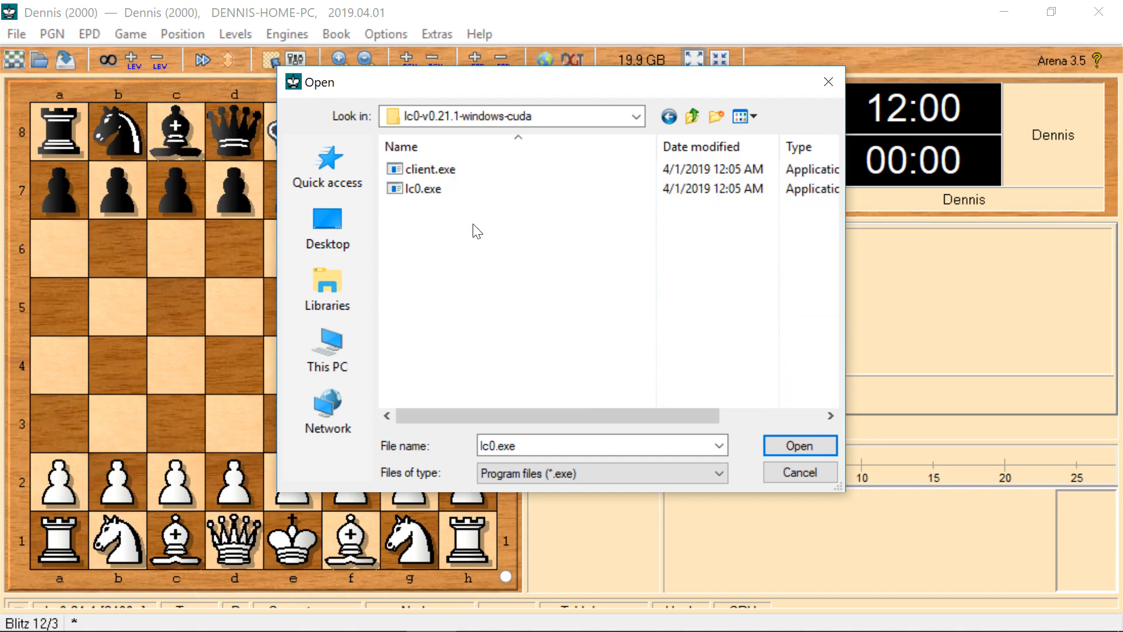
pyautogui.click(415, 191)
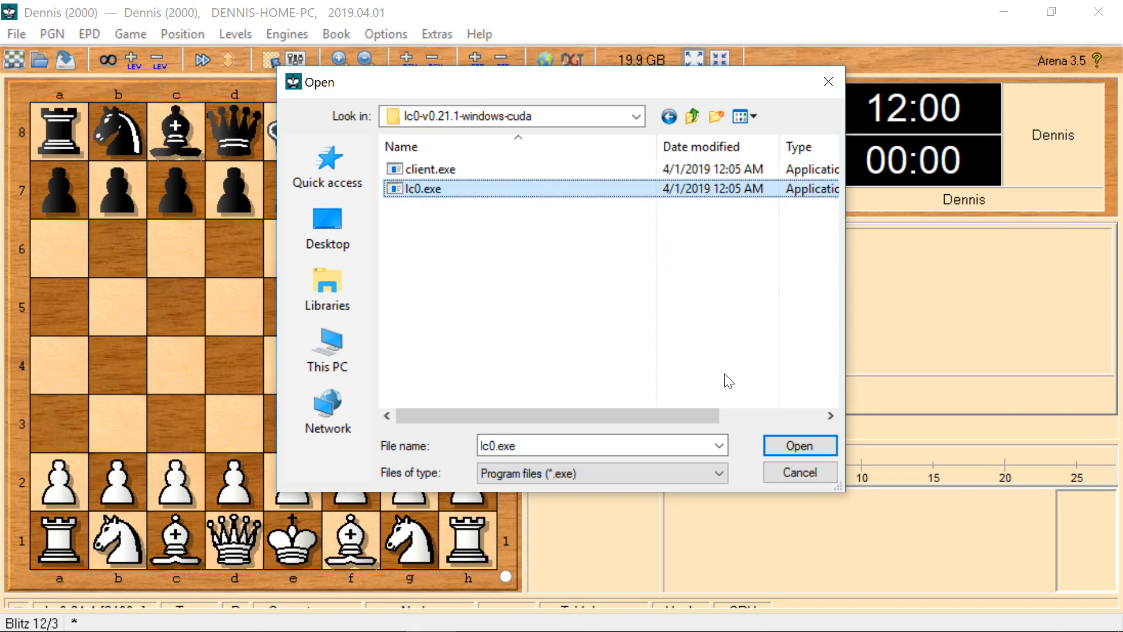
pyautogui.click(787, 446)
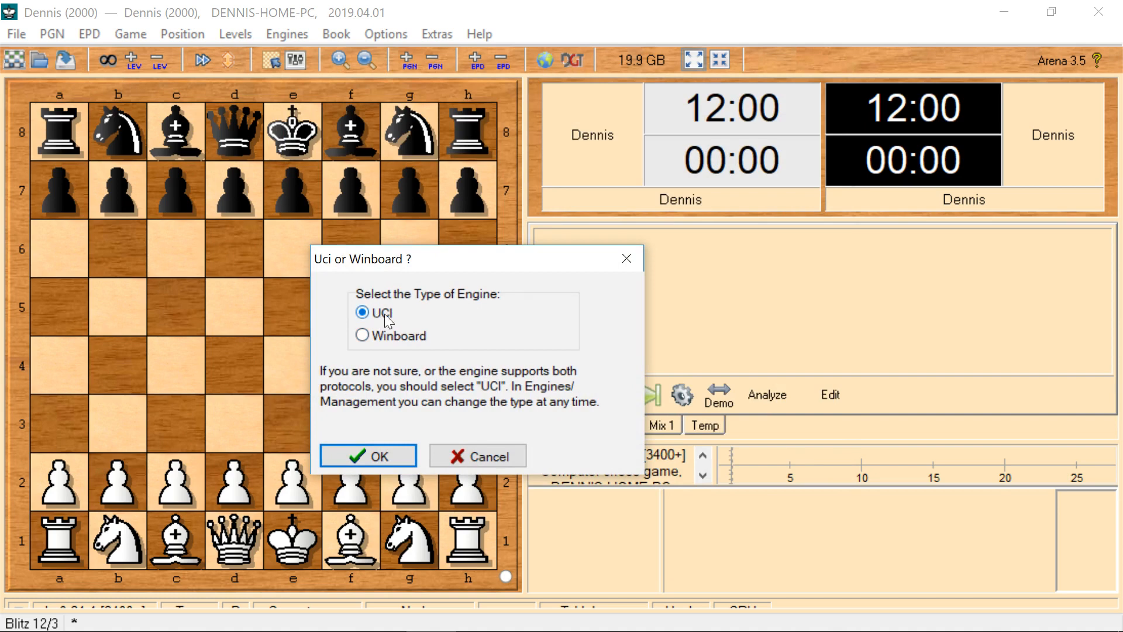
pyautogui.click(384, 457)
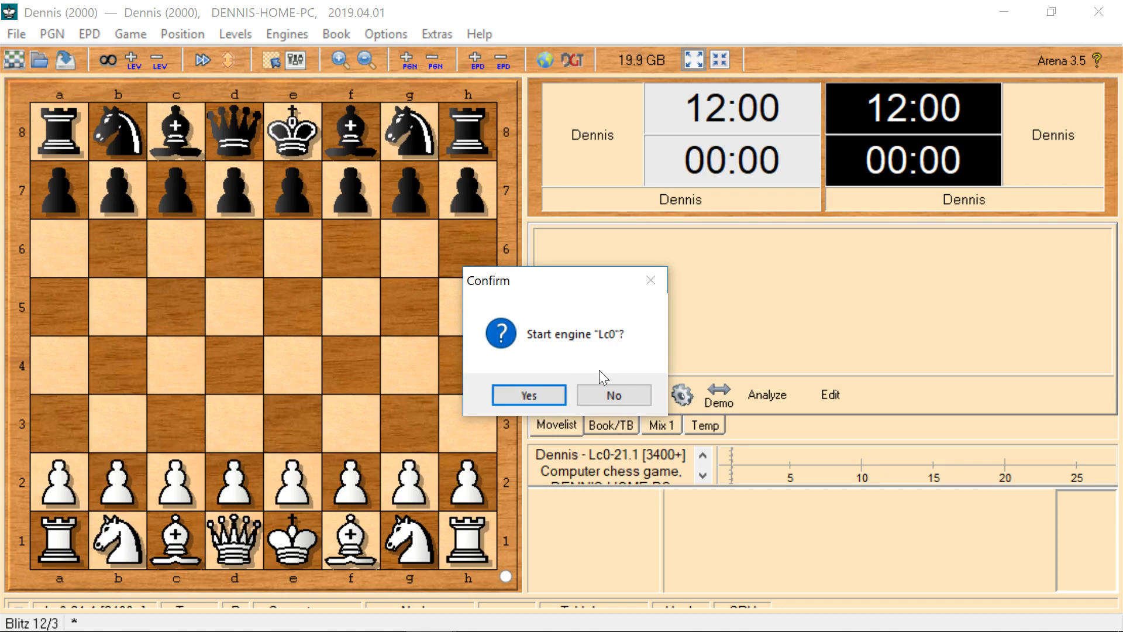
pyautogui.click(604, 396)
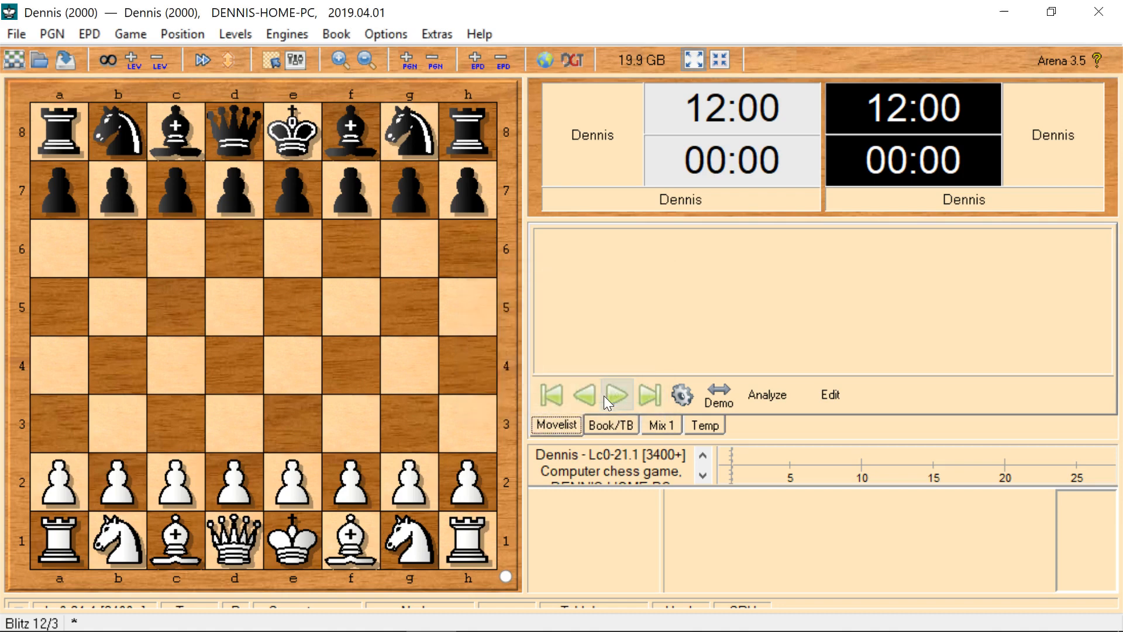
# Open the engine management details for the newly installed Lc0 engine and rename it "Lc0 - 21.1 [3400+]"
pyautogui.click(289, 35)
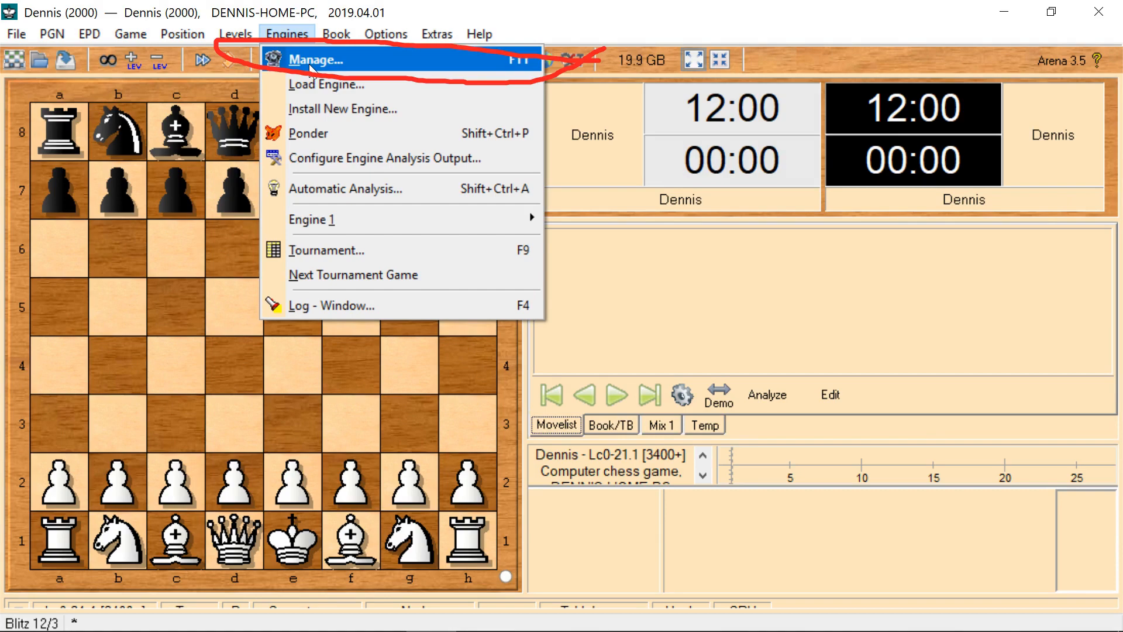
pyautogui.click(310, 61)
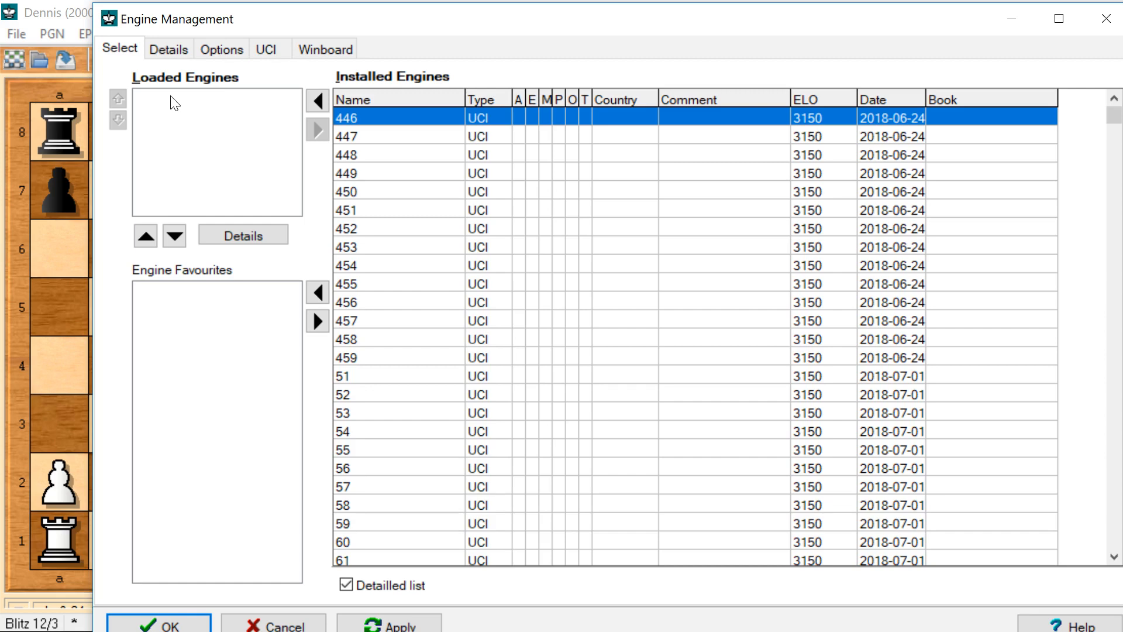
pyautogui.click(170, 51)
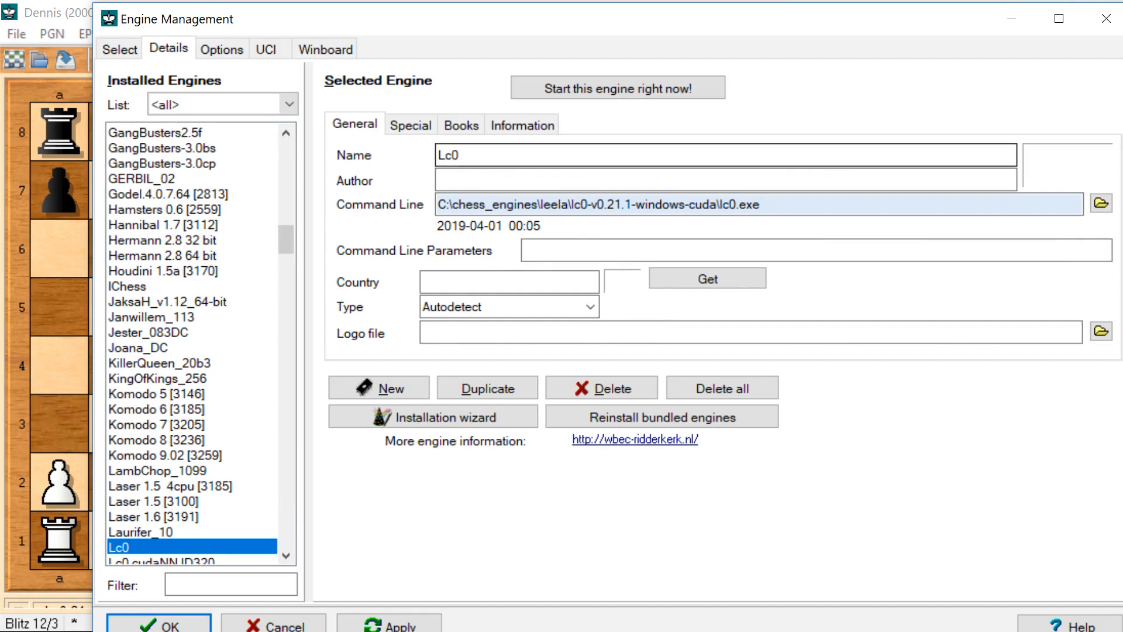
pyautogui.click(461, 155)
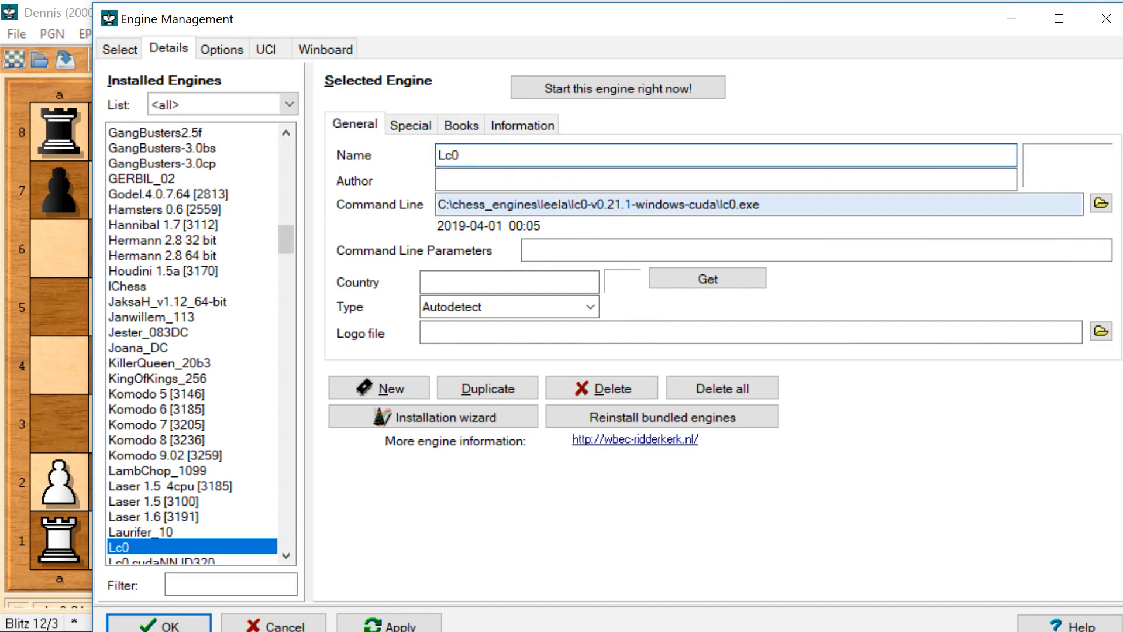
pyautogui.write('- 21.1 [3400+')
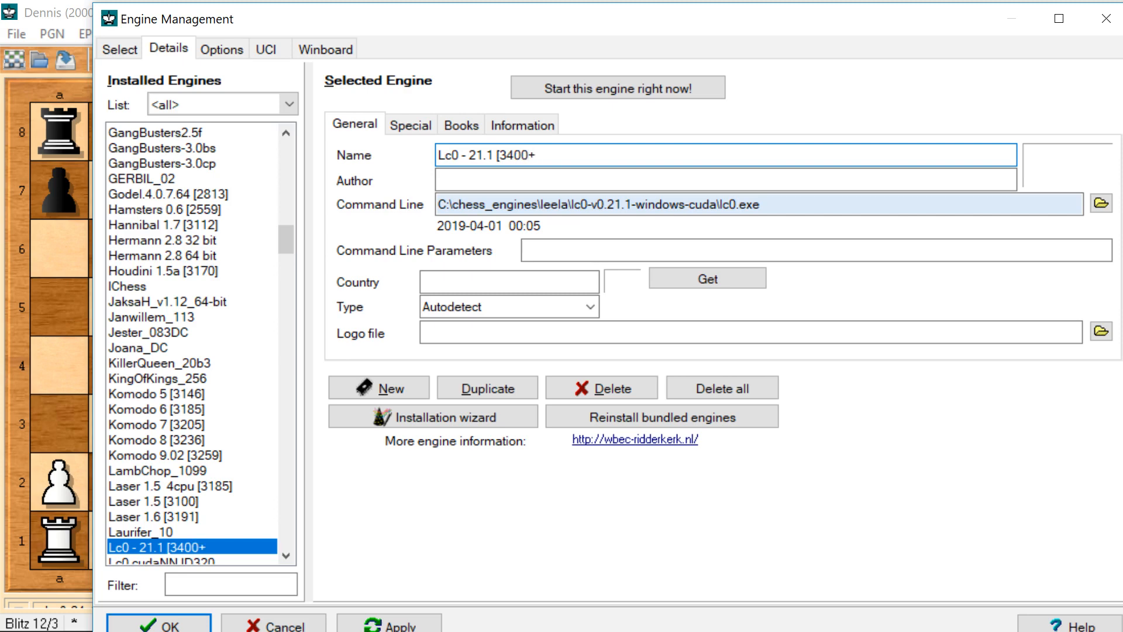
pyautogui.write(']')
# Set the engine's command line parameters to "-w weights_t4_41700.pb.gz" and its type to UCI
pyautogui.click(531, 250)
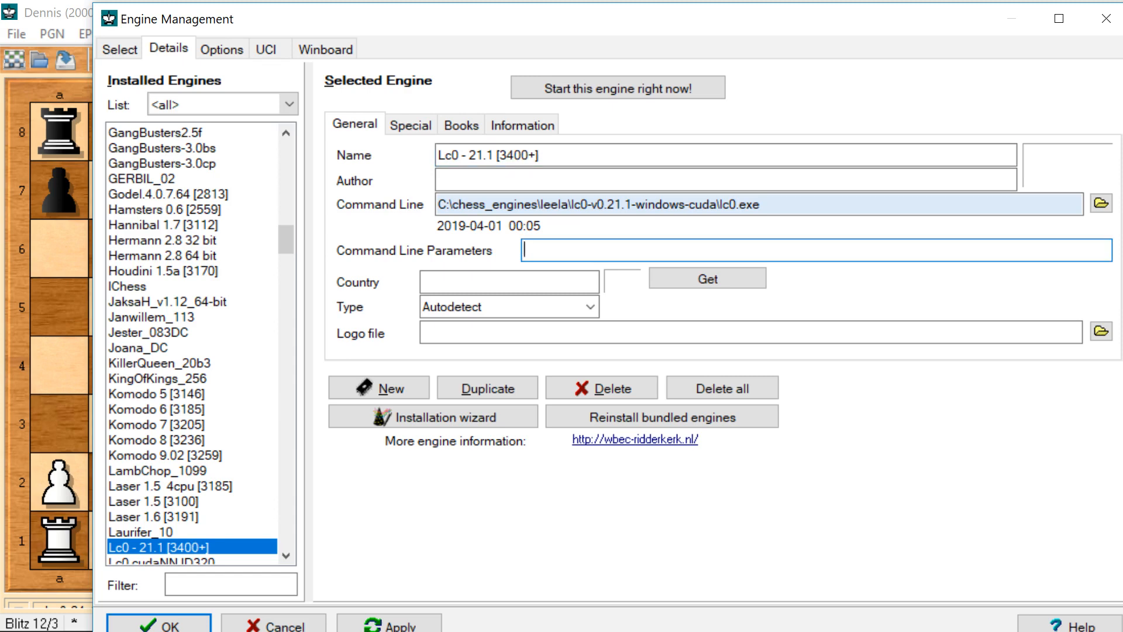
pyautogui.write('-w weights_t4')
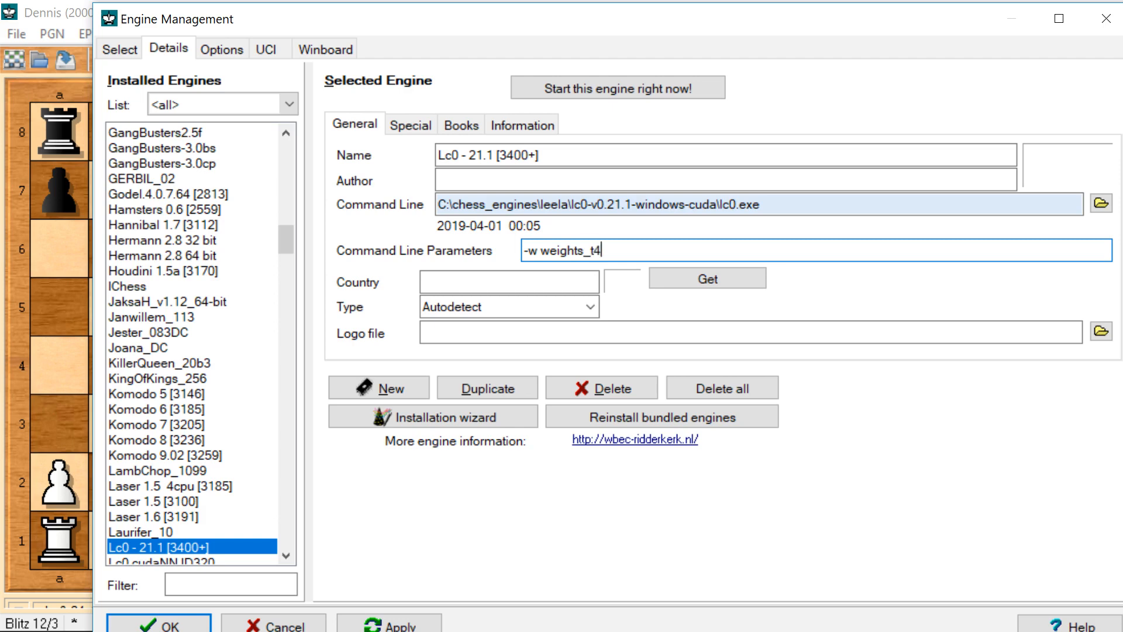
pyautogui.write('_41700.pb.gz')
pyautogui.click(589, 308)
pyautogui.click(466, 344)
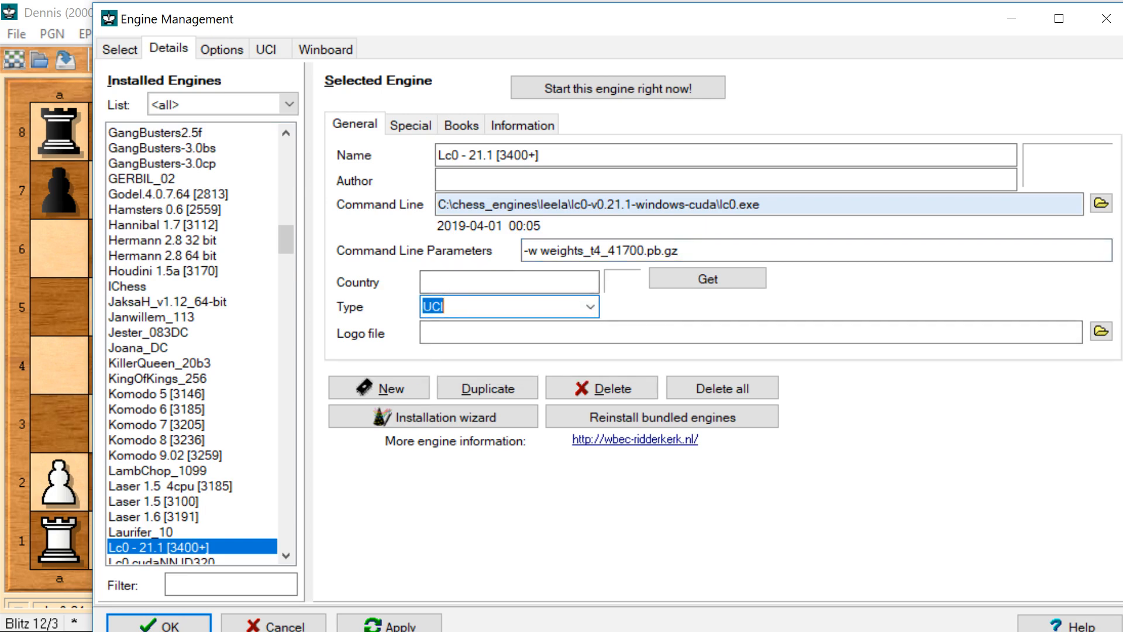
# Apply the Lc0 engine settings and start the engine right away
pyautogui.click(422, 338)
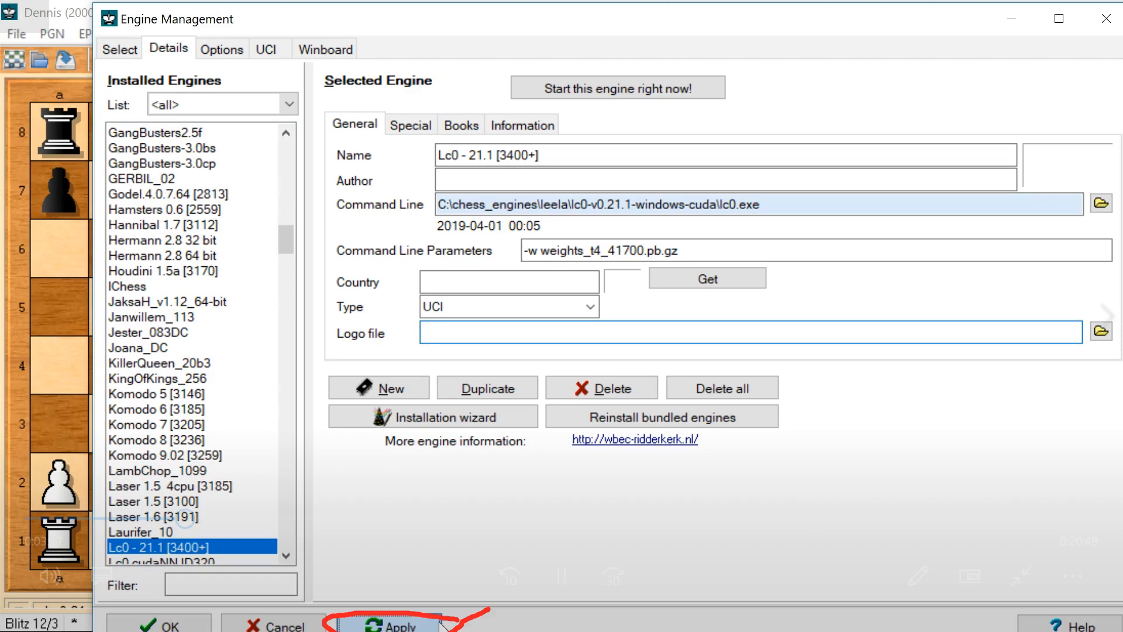
pyautogui.click(440, 625)
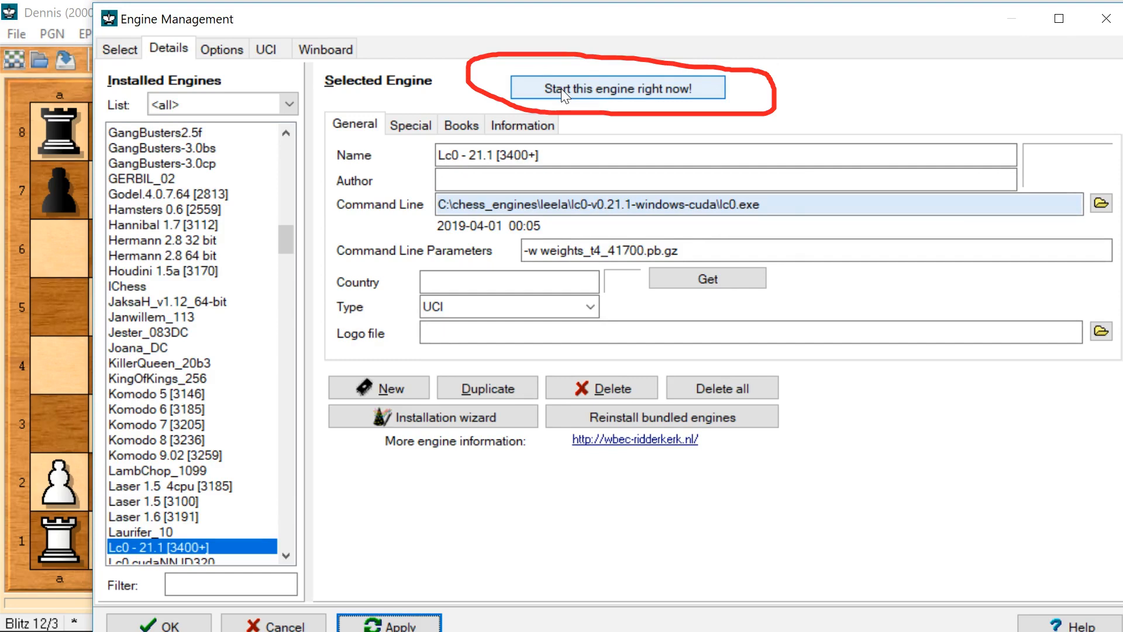
pyautogui.click(563, 93)
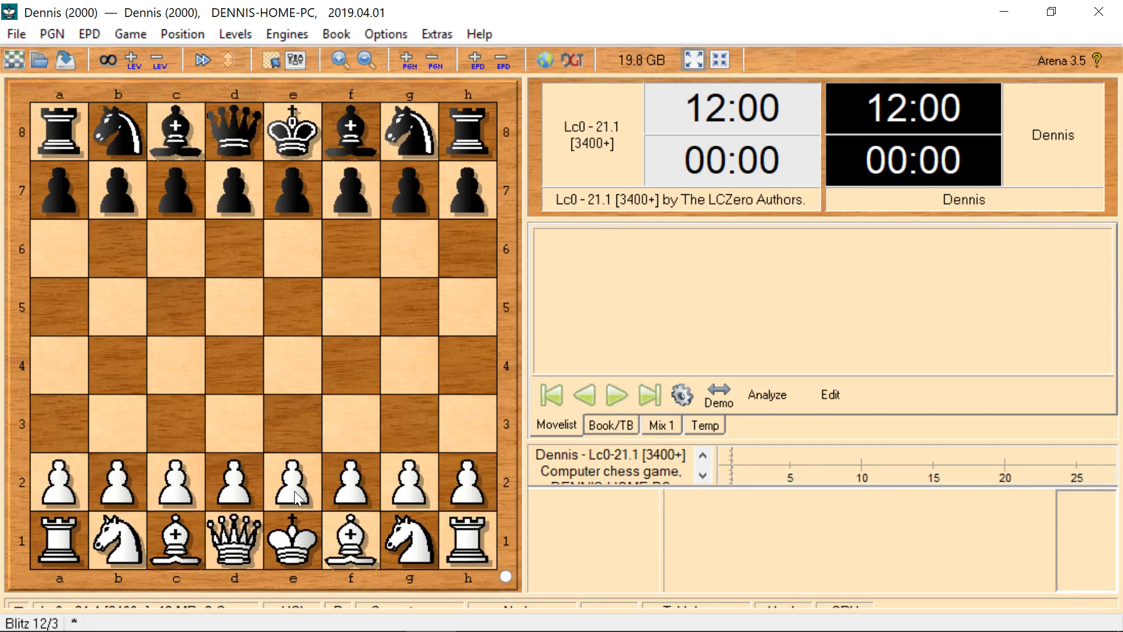
# Play e4, Nf3 and Bb5 as White against the engine, enlarging the engine analysis area after the first move
pyautogui.moveTo(294, 490); pyautogui.dragTo(301, 378)
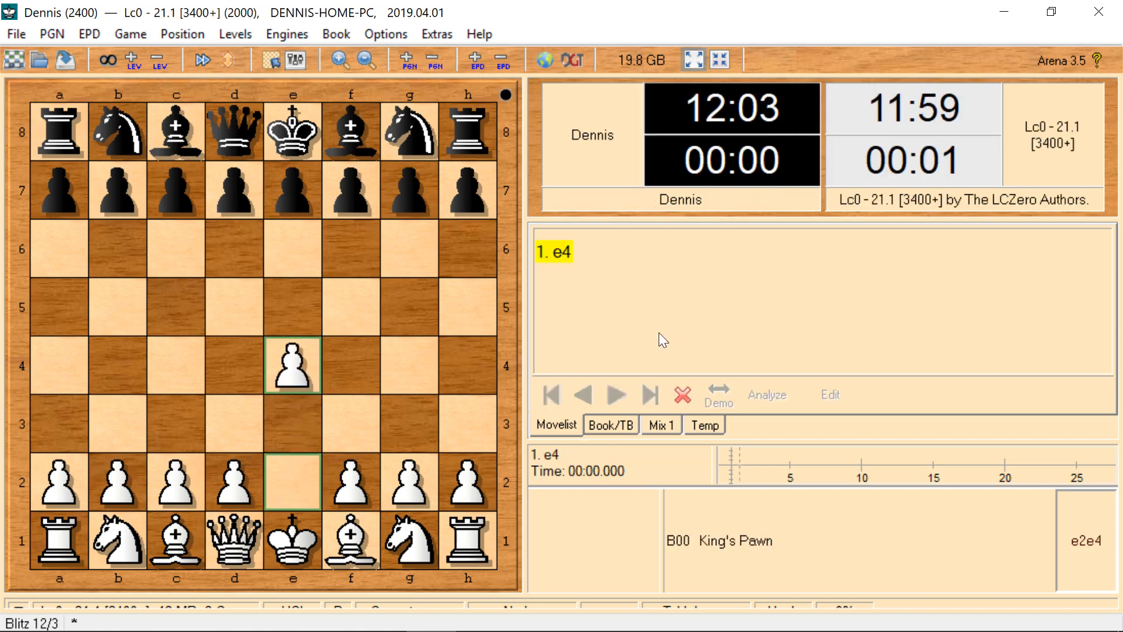
pyautogui.moveTo(625, 593); pyautogui.dragTo(635, 383)
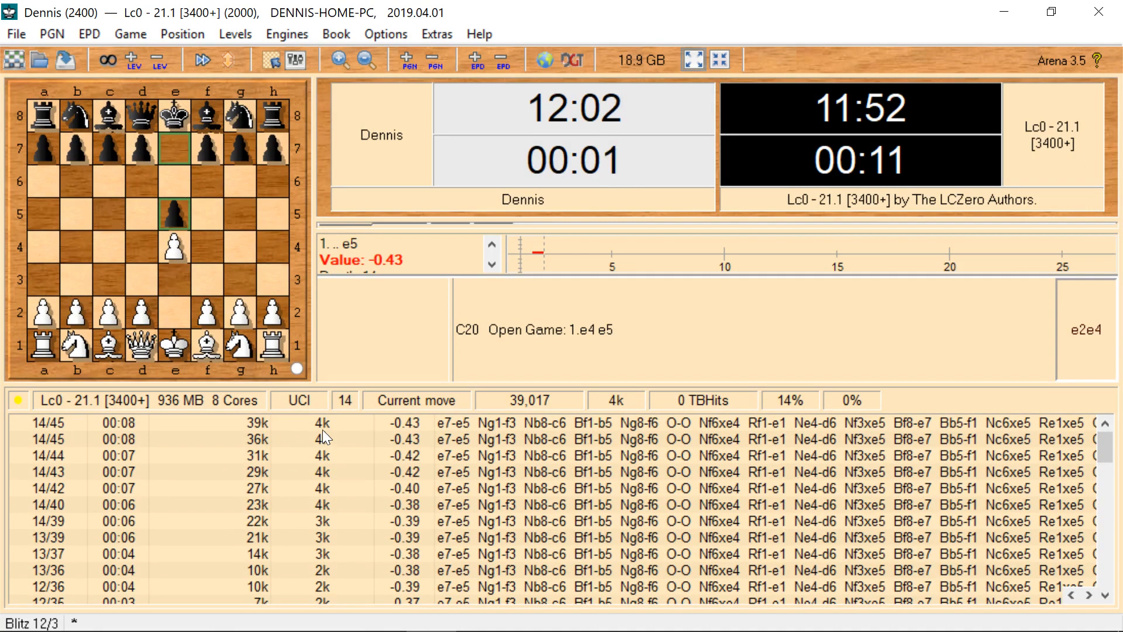
pyautogui.moveTo(239, 345); pyautogui.dragTo(211, 285)
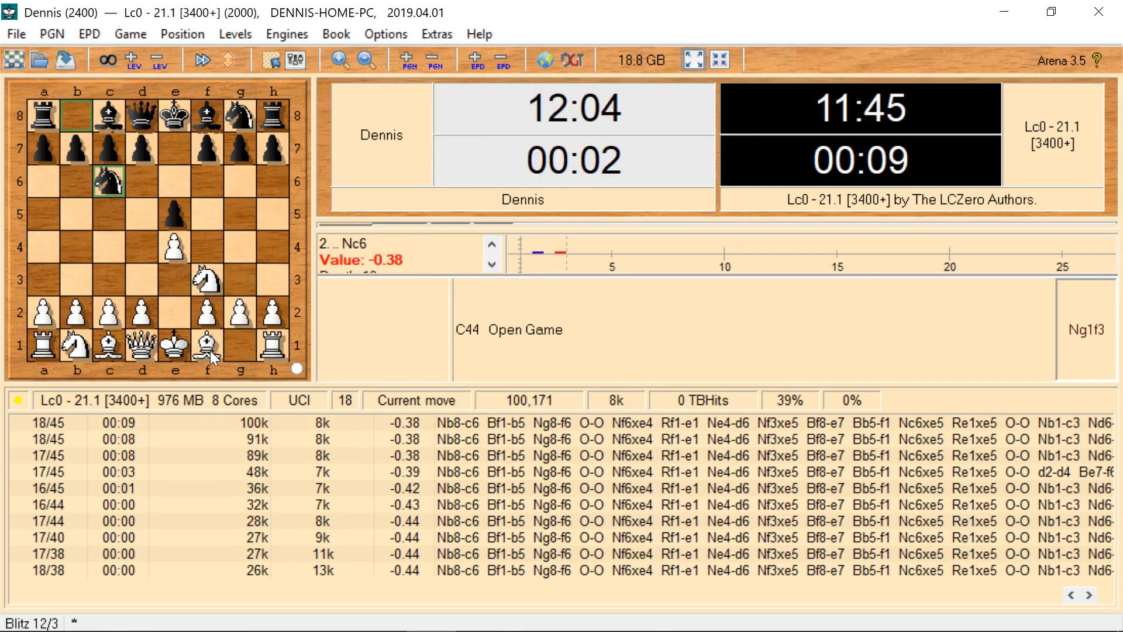
pyautogui.moveTo(209, 350); pyautogui.dragTo(79, 227)
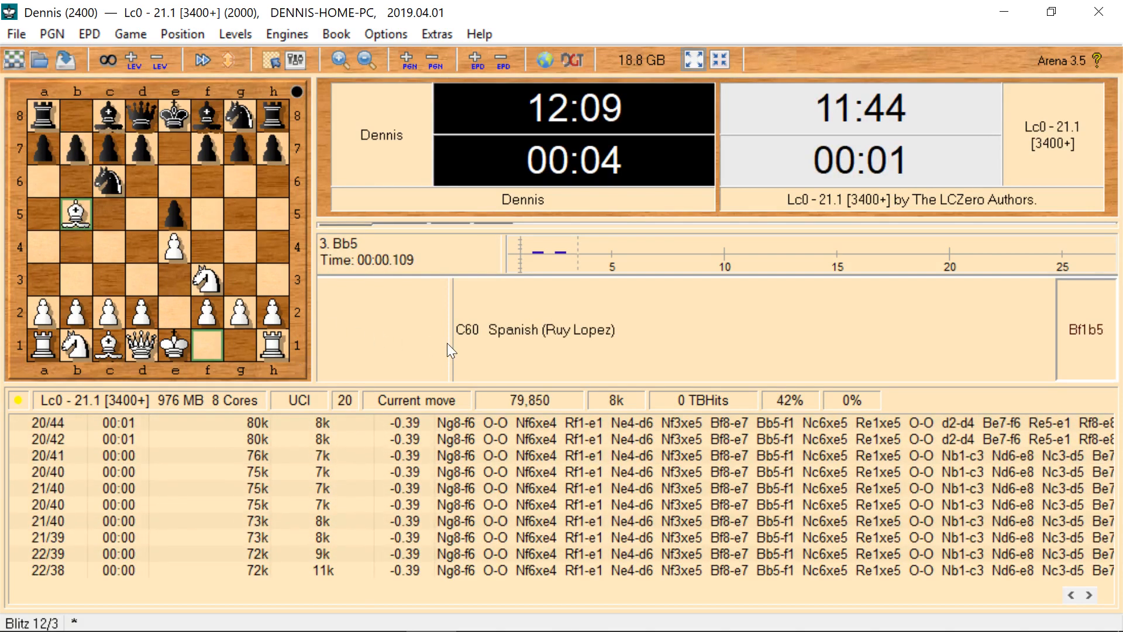
# Resize the areas beside the board to expose the move list tabs and evaluation details, and widen the area beside the opening name
pyautogui.moveTo(495, 276); pyautogui.dragTo(495, 297)
pyautogui.moveTo(470, 232); pyautogui.dragTo(470, 252)
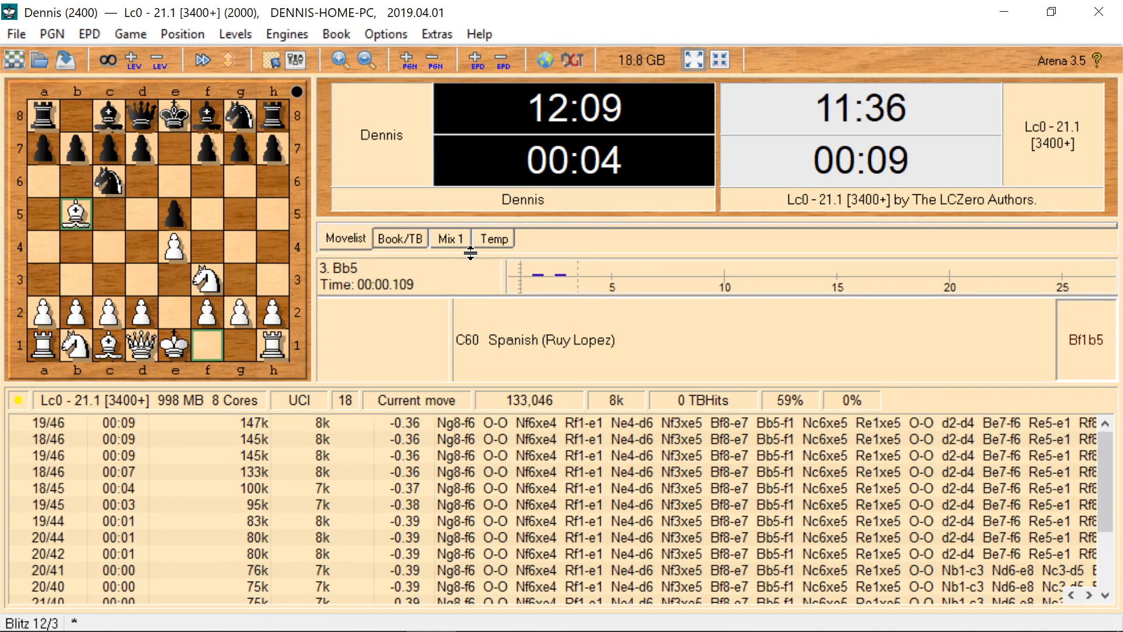
pyautogui.moveTo(466, 296); pyautogui.dragTo(466, 301)
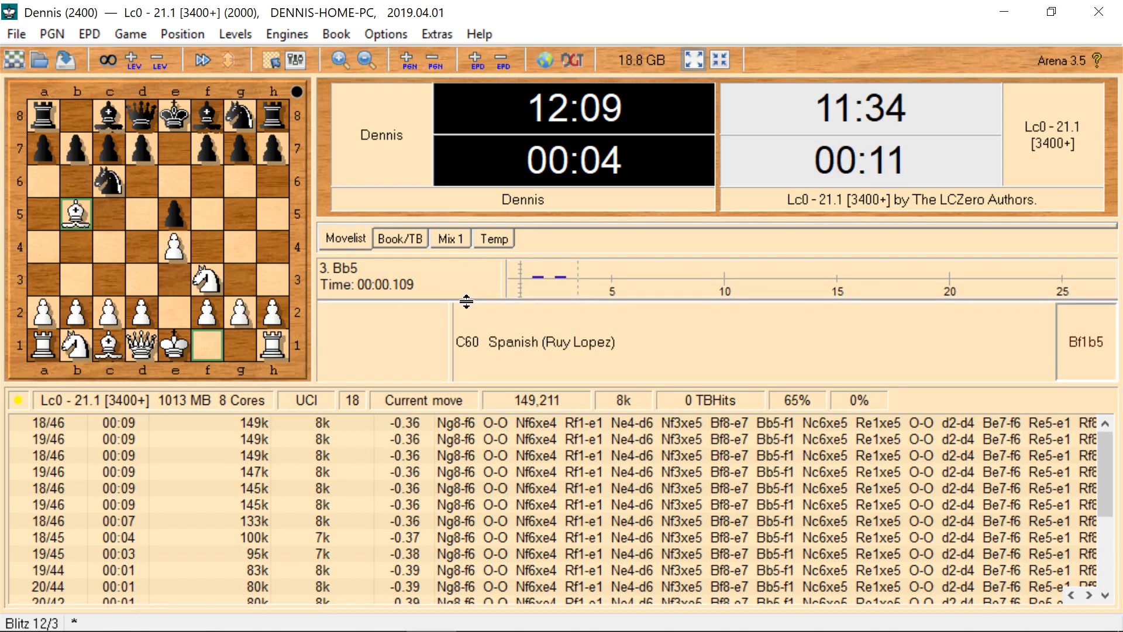
pyautogui.moveTo(452, 340); pyautogui.dragTo(555, 340)
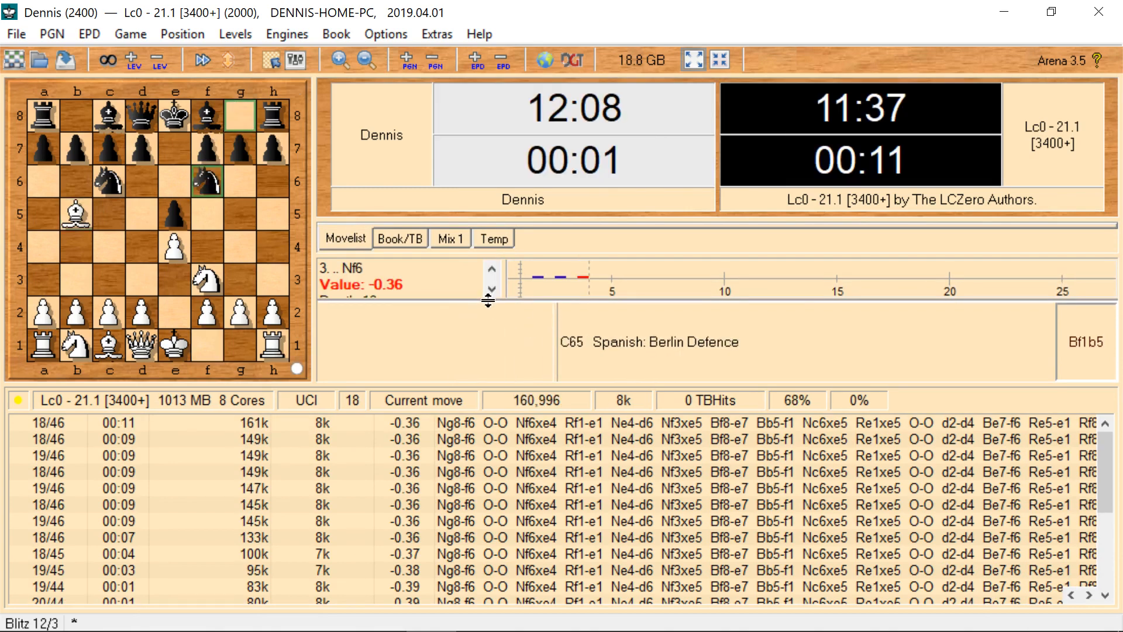
pyautogui.moveTo(485, 301); pyautogui.dragTo(484, 332)
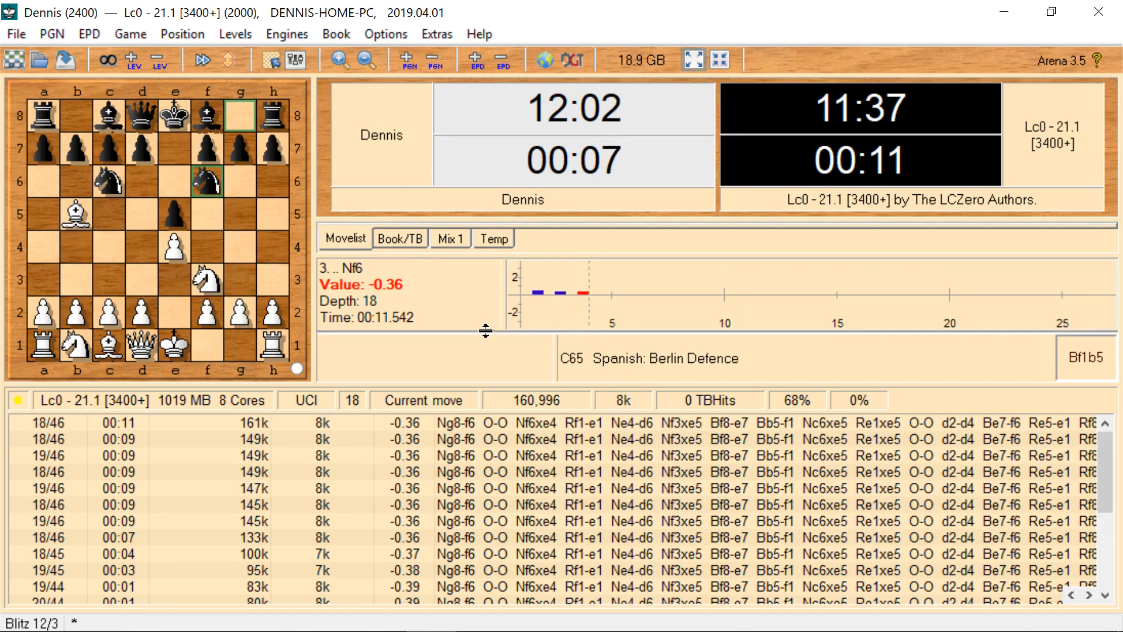
# Castle kingside and play Re1 as White, enlarging the board by shrinking the engine analysis area between the moves
pyautogui.moveTo(175, 346); pyautogui.dragTo(234, 352)
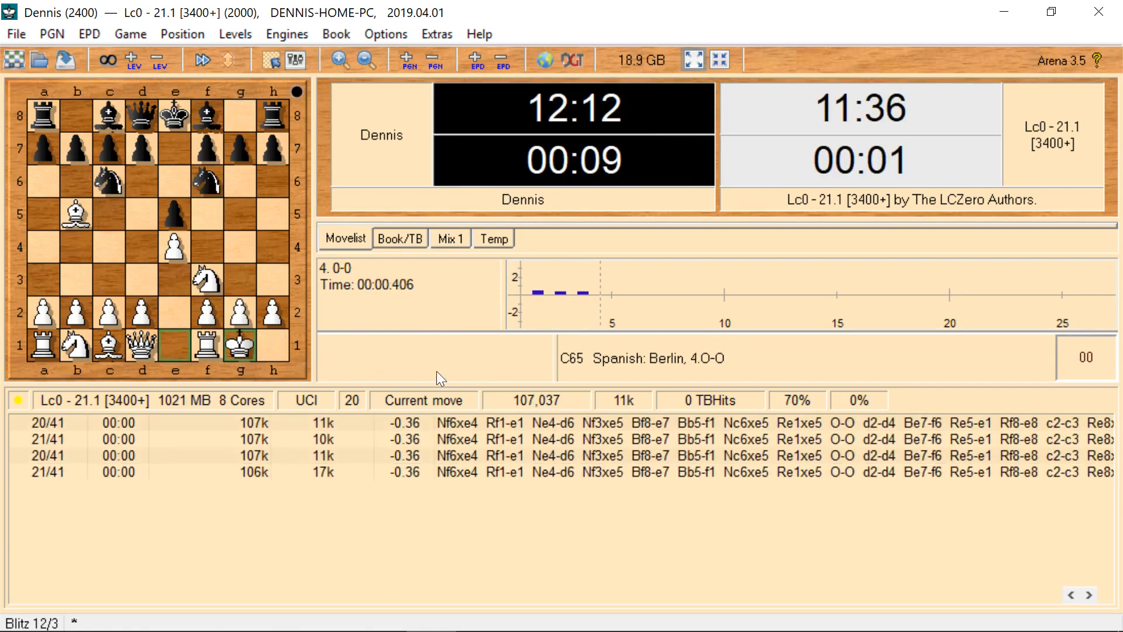
pyautogui.moveTo(450, 385); pyautogui.dragTo(447, 436)
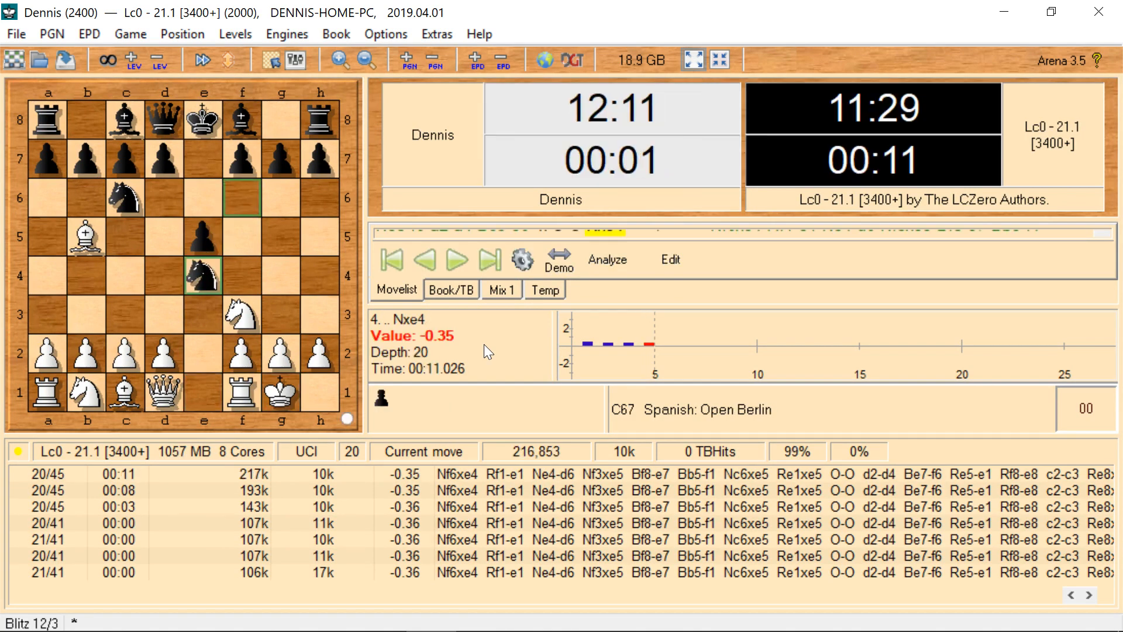
pyautogui.click(235, 393)
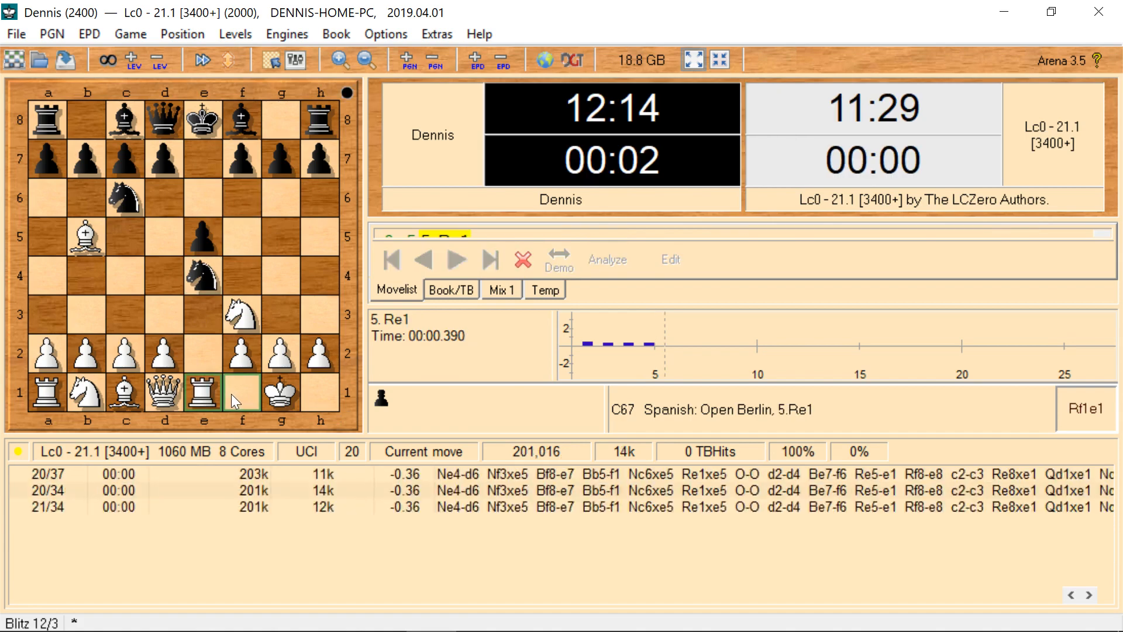